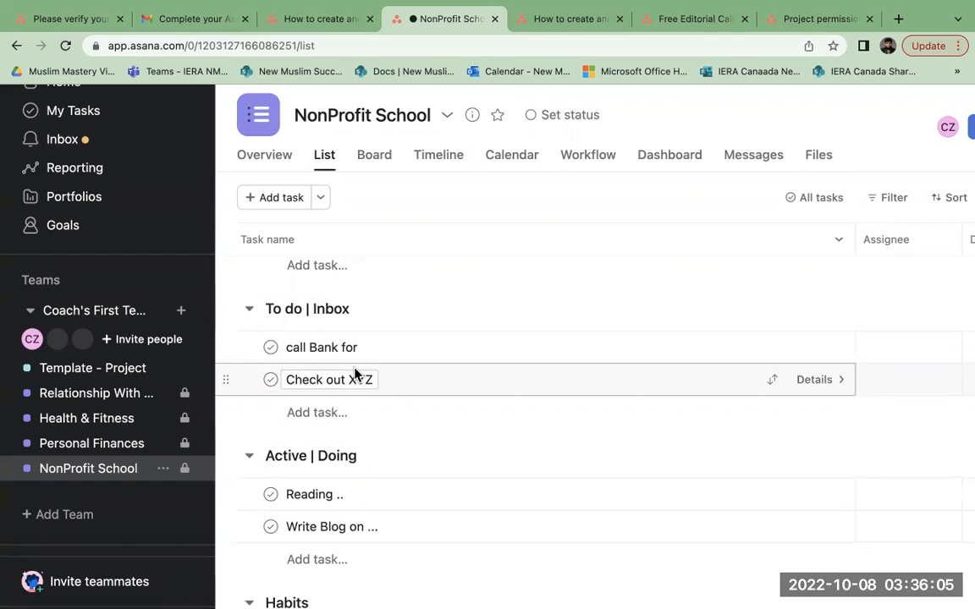
Add a task named "Let's plan and run retreats" to the To do | Inbox section of the NonProfit School project
left_click(322, 415)
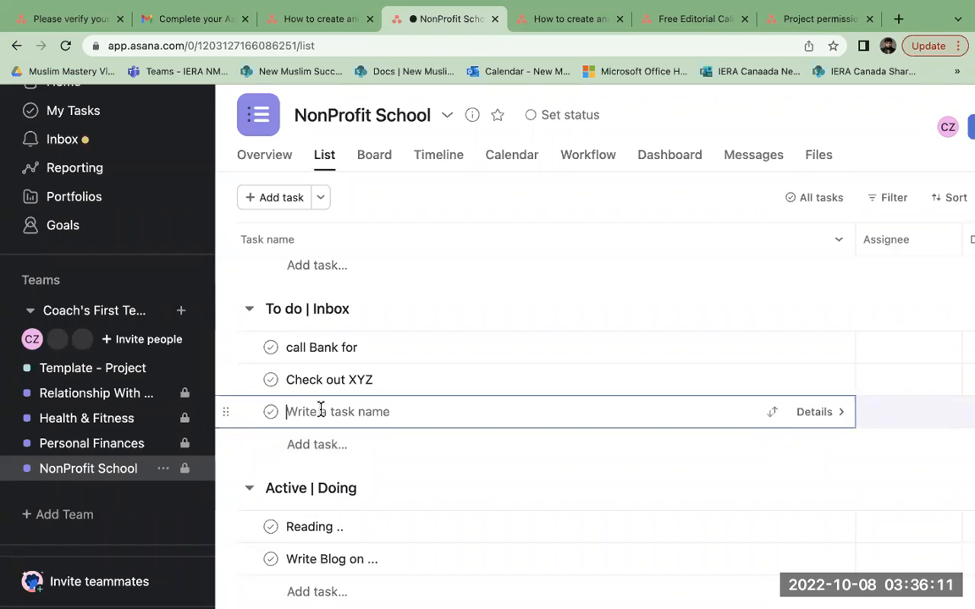
type("LEt's")
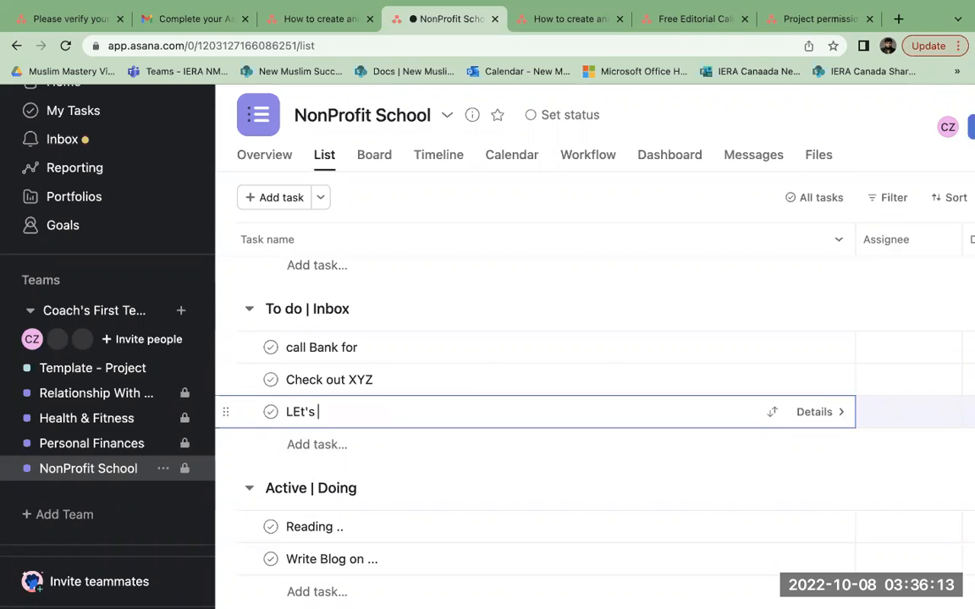
key("BackSpace")
key("BackSpace")
key("BackSpace")
key("BackSpace")
key("BackSpace")
type("et's plan and r")
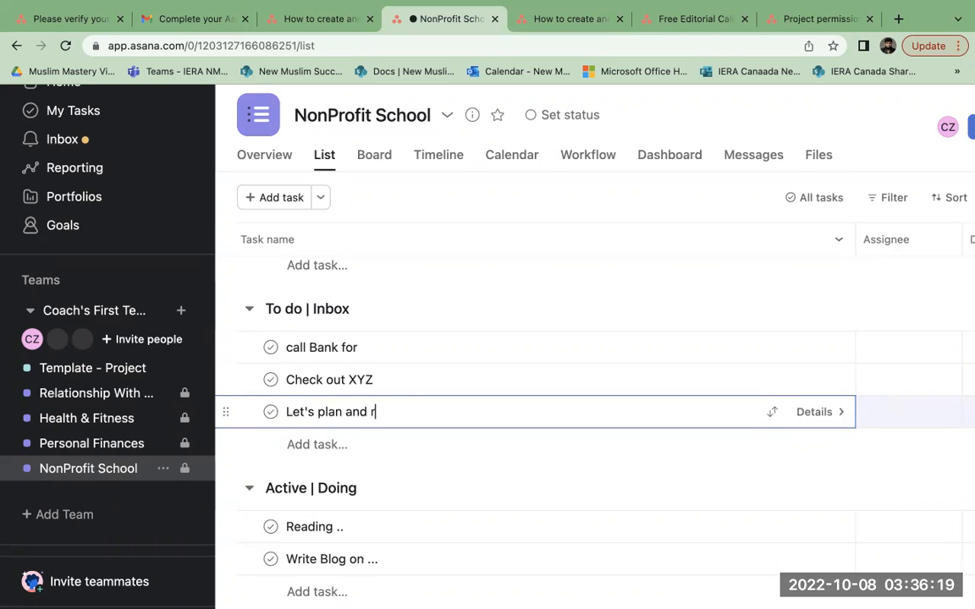
type("un retreats")
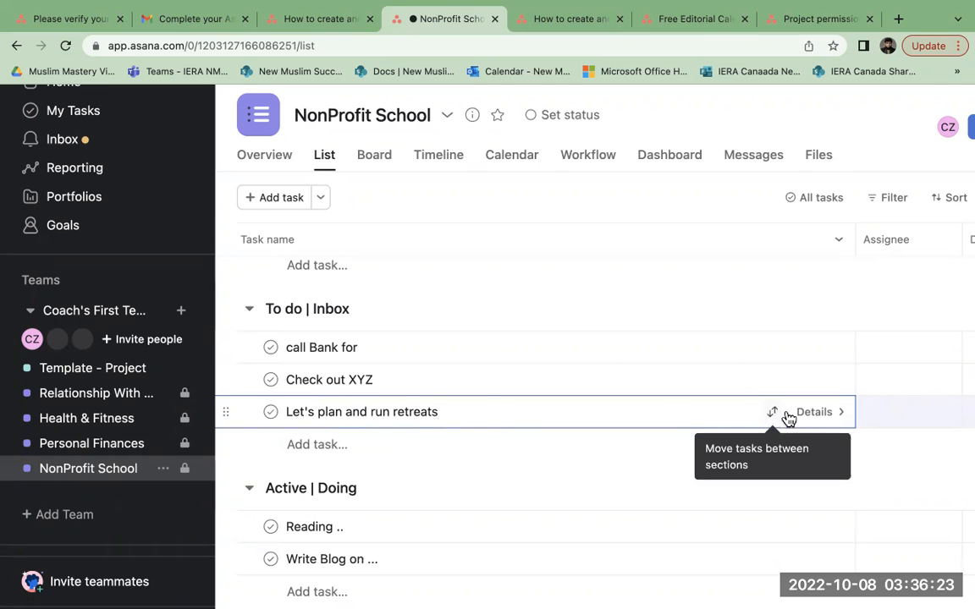
Review the details of the "Let's plan and run retreats" task and return to the full task list
left_click(812, 413)
scroll(785, 458, "down", 3)
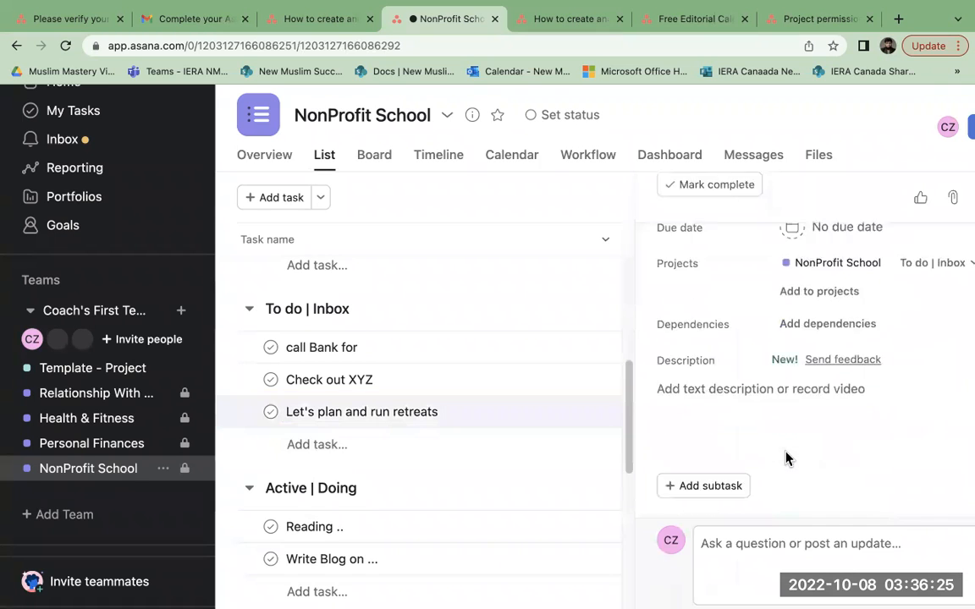
scroll(774, 549, "up", 5)
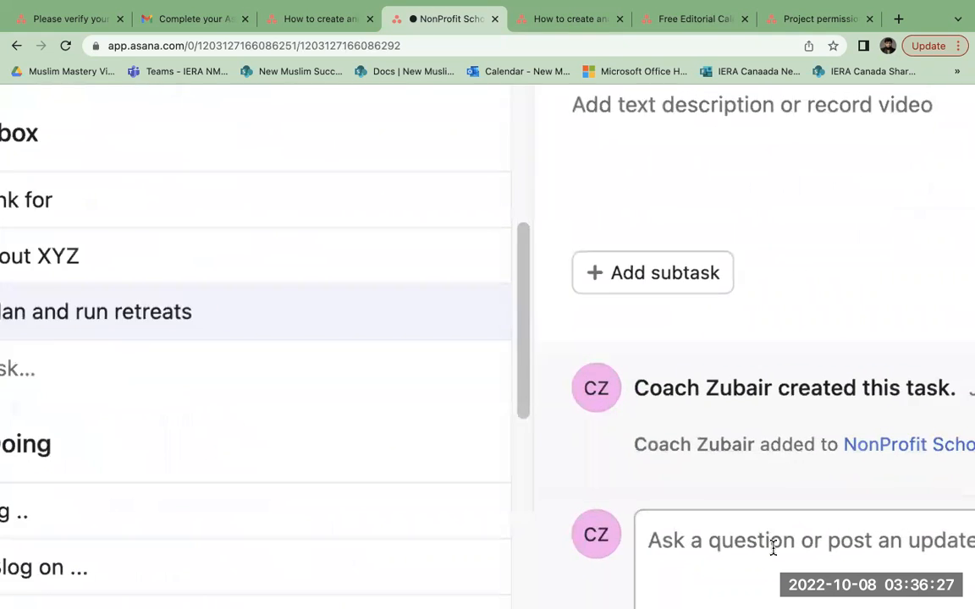
scroll(773, 548, "down", 5)
scroll(774, 548, "down", 1)
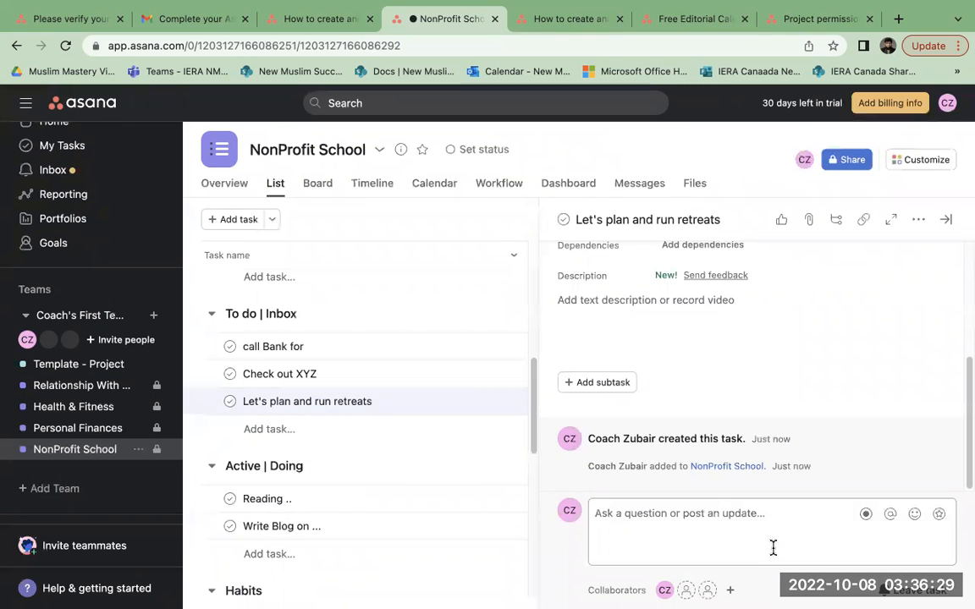
left_click(946, 220)
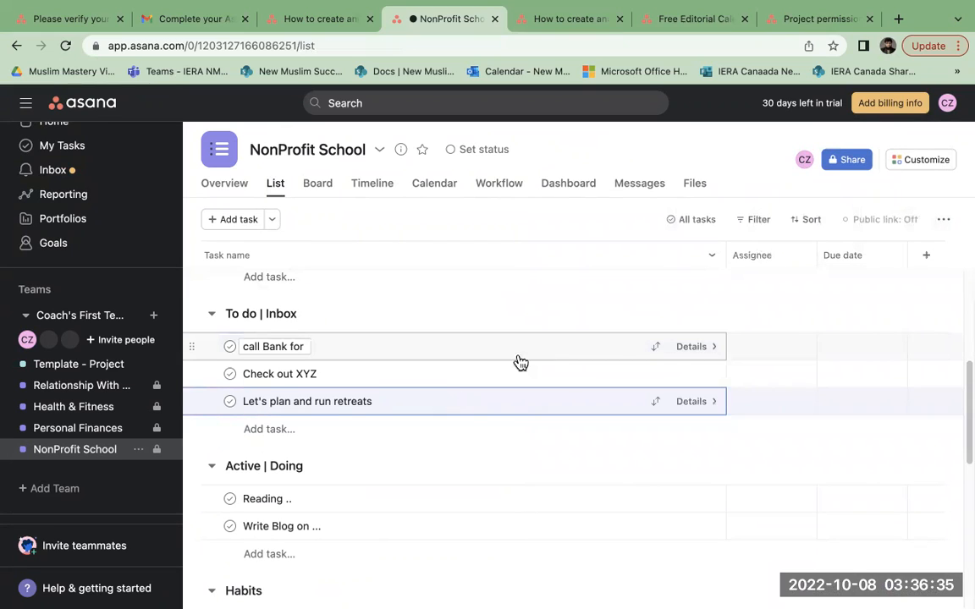
scroll(474, 414, "down", 1)
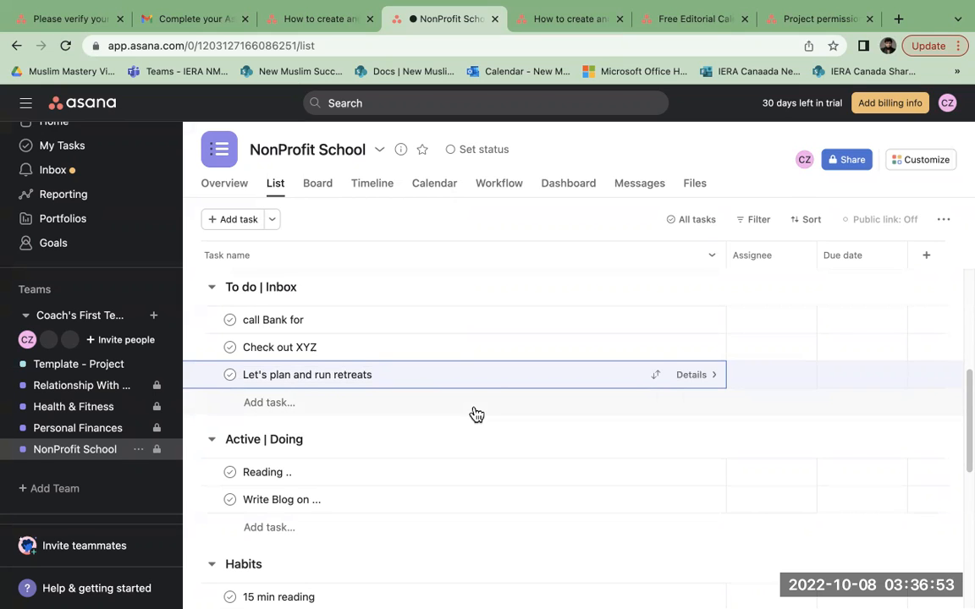
Check the My Tasks page and open the task list of the Relationship With Allah project
left_click(86, 149)
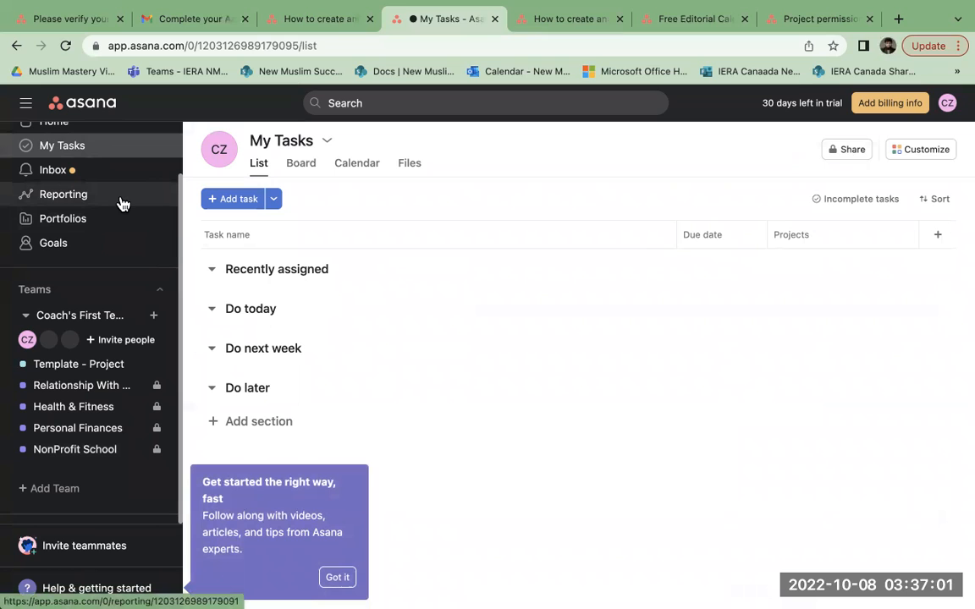
left_click(96, 388)
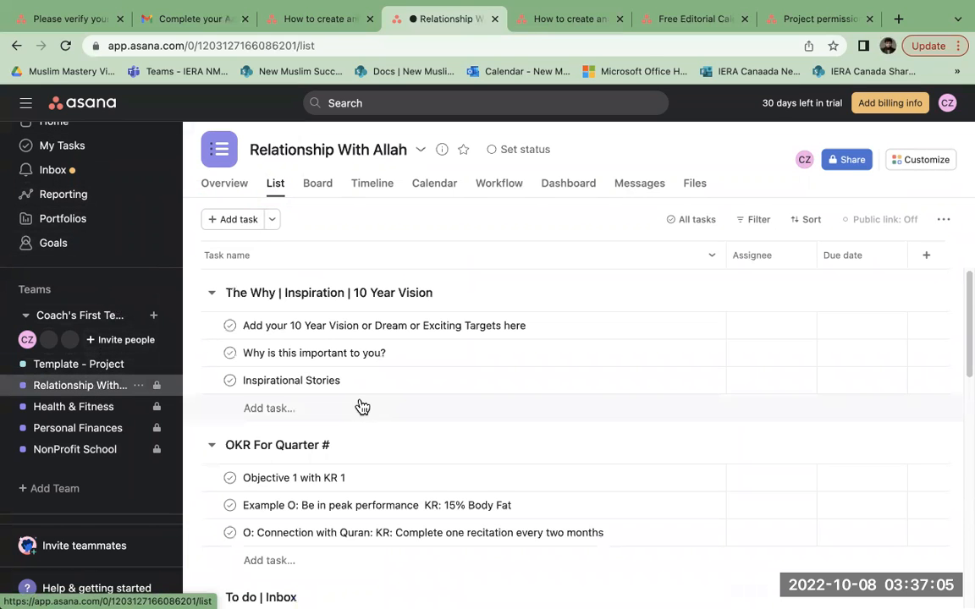
scroll(362, 406, "down", 5)
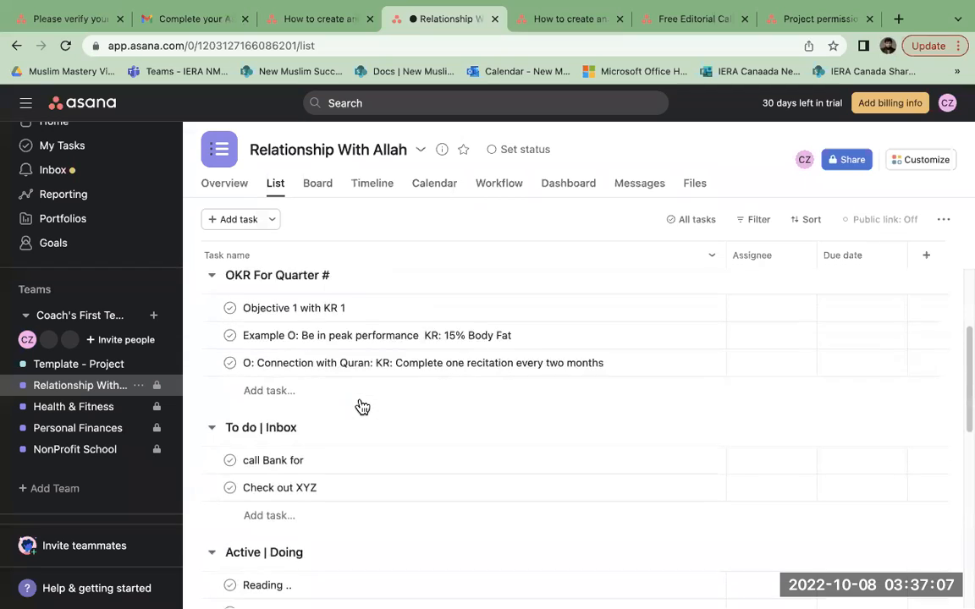
scroll(360, 399, "down", 3)
scroll(359, 405, "up", 2)
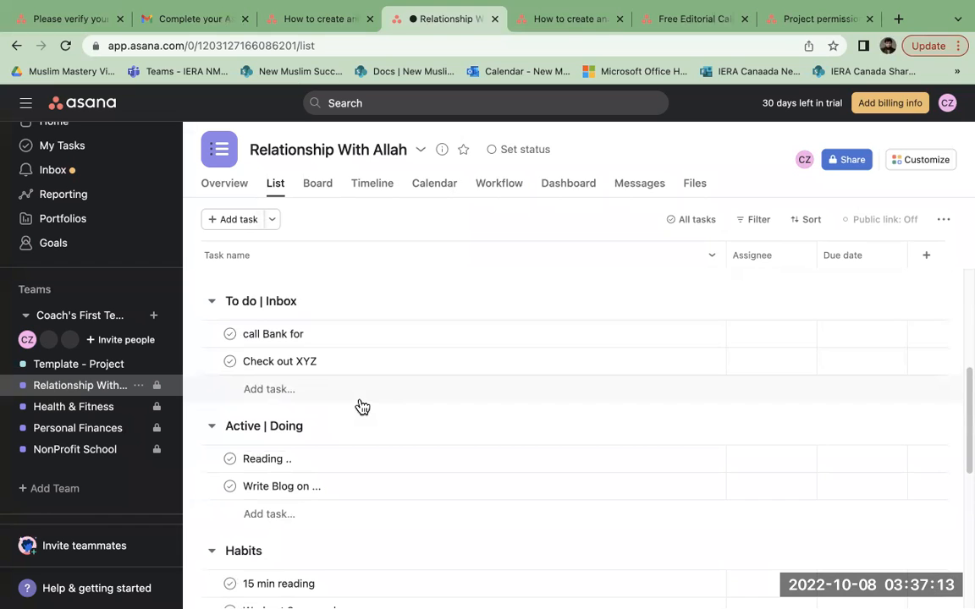
scroll(363, 407, "down", 2)
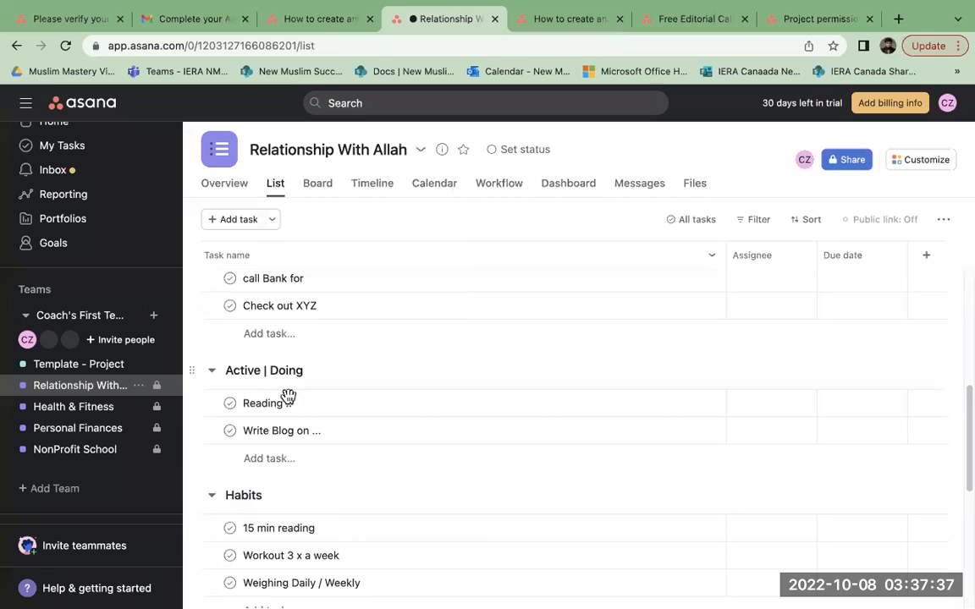
Add a task named "Create website" to the Active | Doing section
left_click(268, 468)
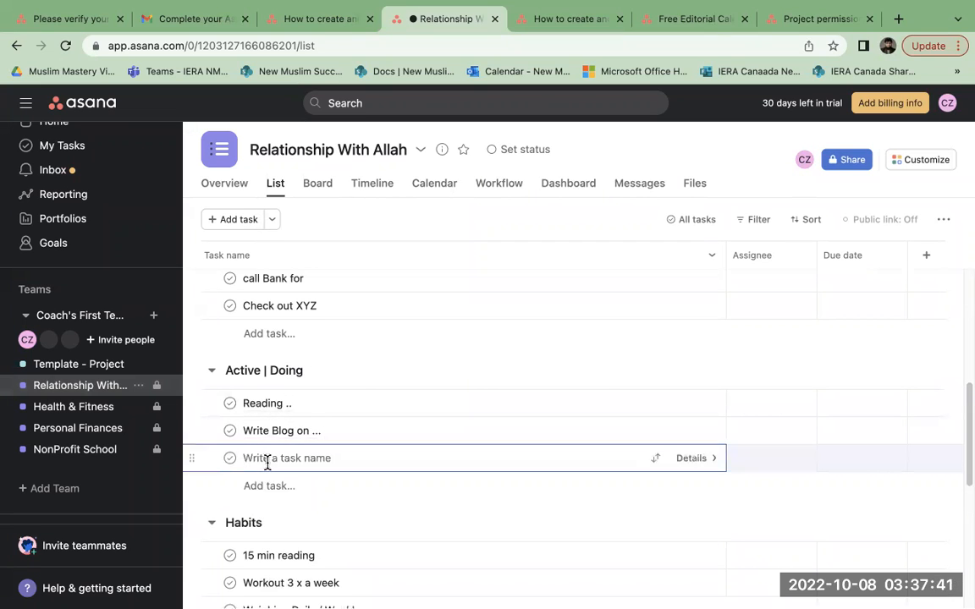
type("Create webs")
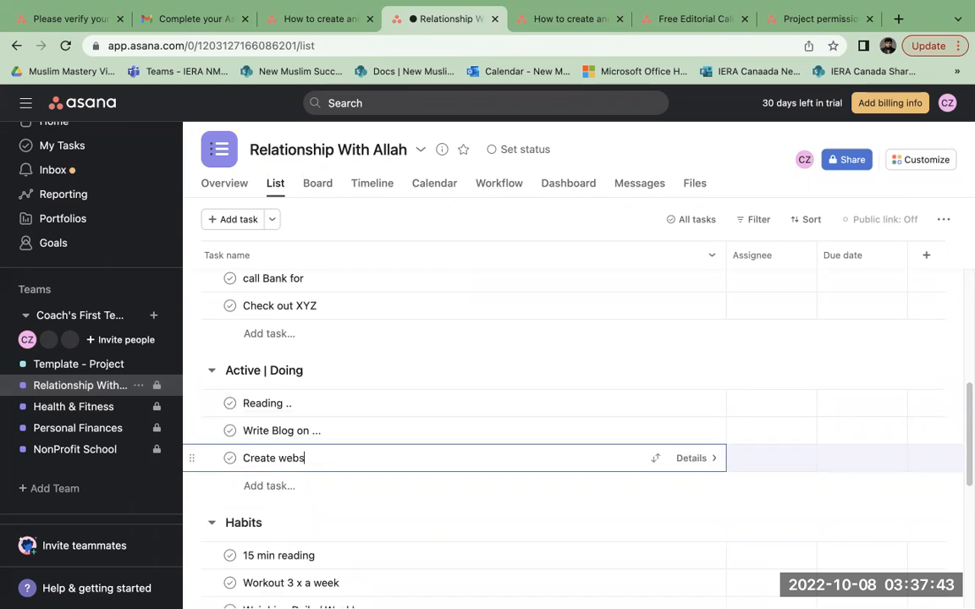
type("ite")
Add a task named "Get logo done" below "Create website" in the Active | Doing section
left_click(251, 487)
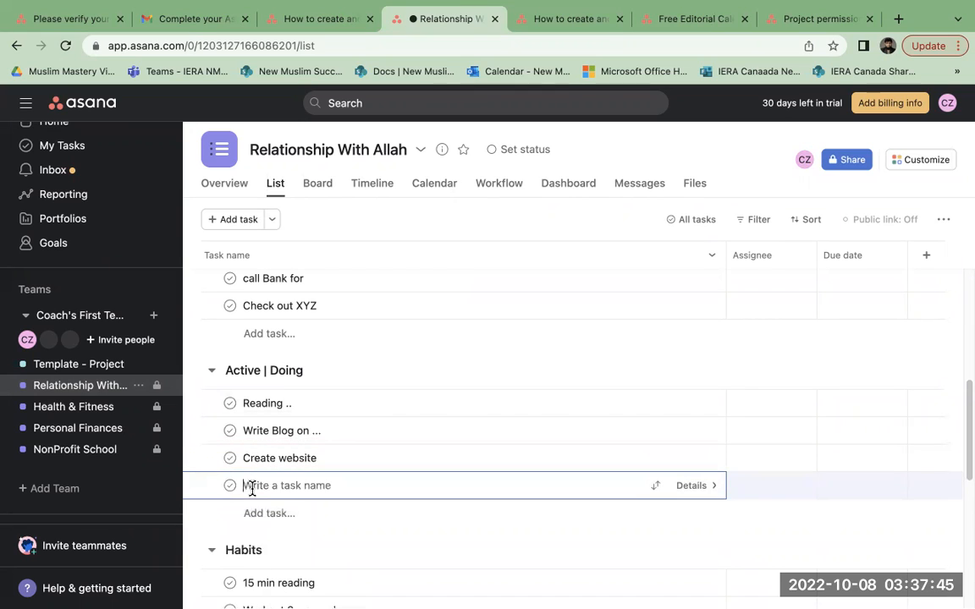
type("Ce")
type("rea")
key("BackSpace")
key("BackSpace")
key("BackSpace")
key("BackSpace")
type("Get logo done")
left_click(310, 518)
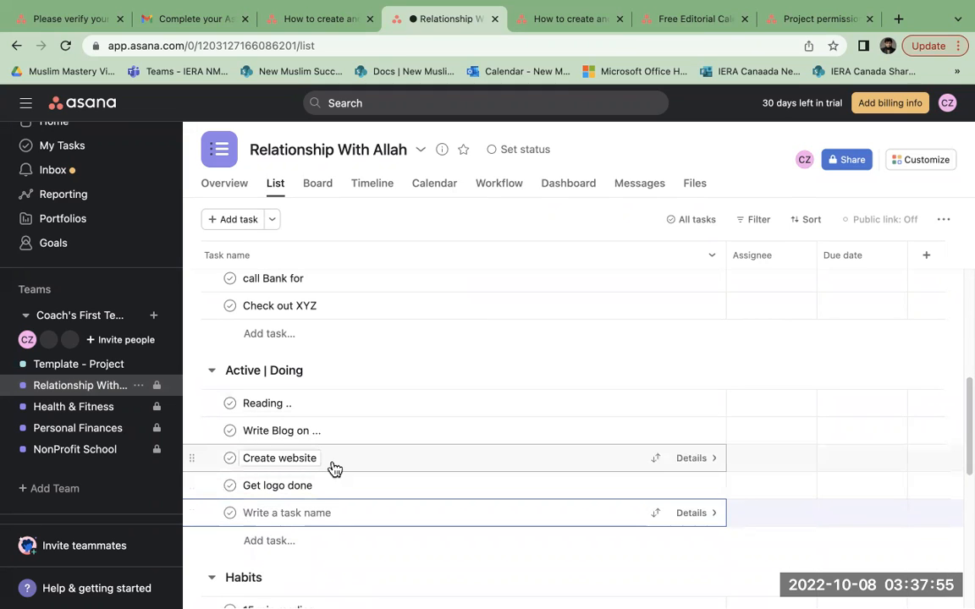
Look through the details of the "Reading .." task in Active | Doing, down to its subtask option
left_click(335, 407)
scroll(687, 439, "down", 1)
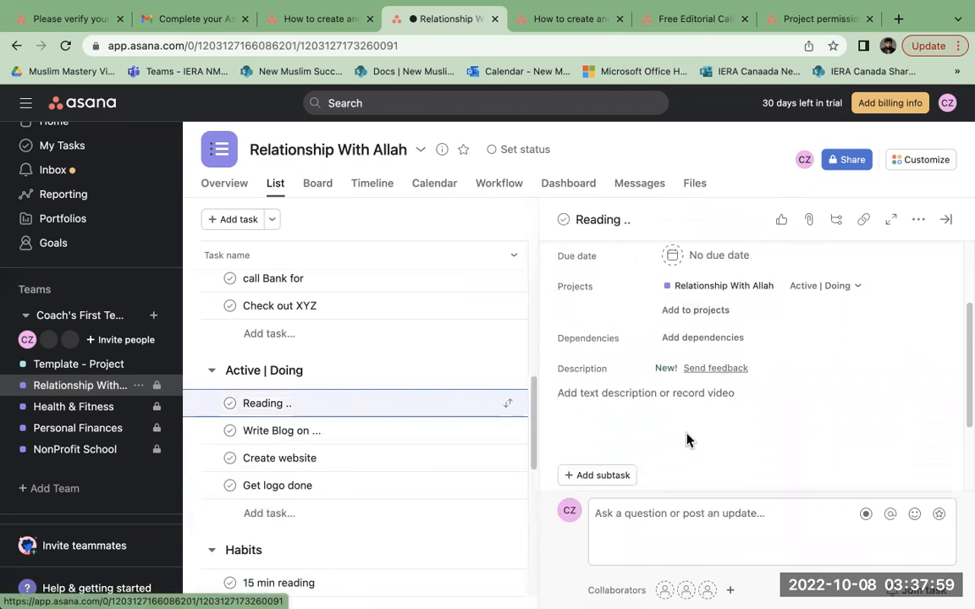
scroll(677, 442, "down", 2)
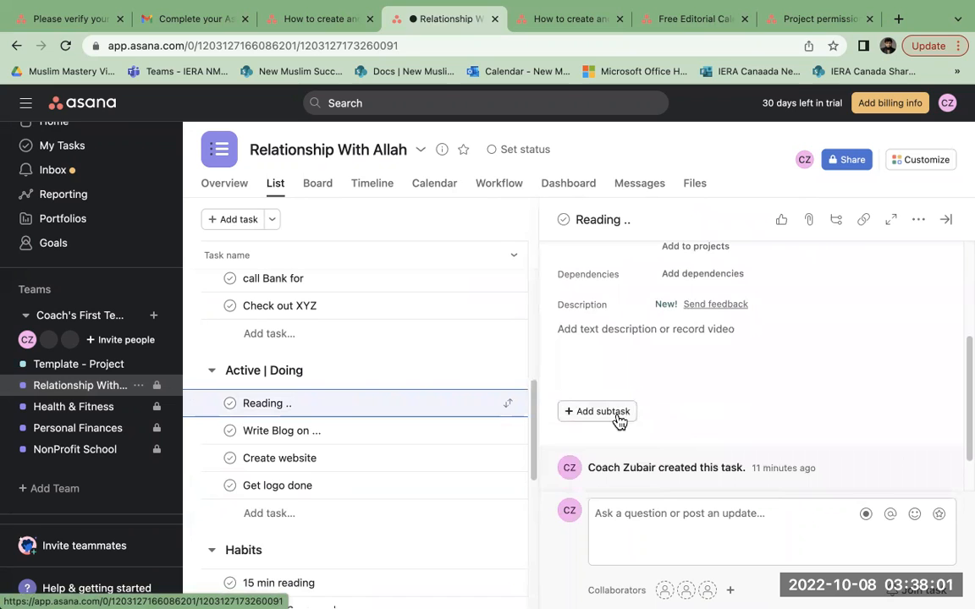
Add the subtask "Get quotes from three designers" to the "Get logo done" task
left_click(427, 494)
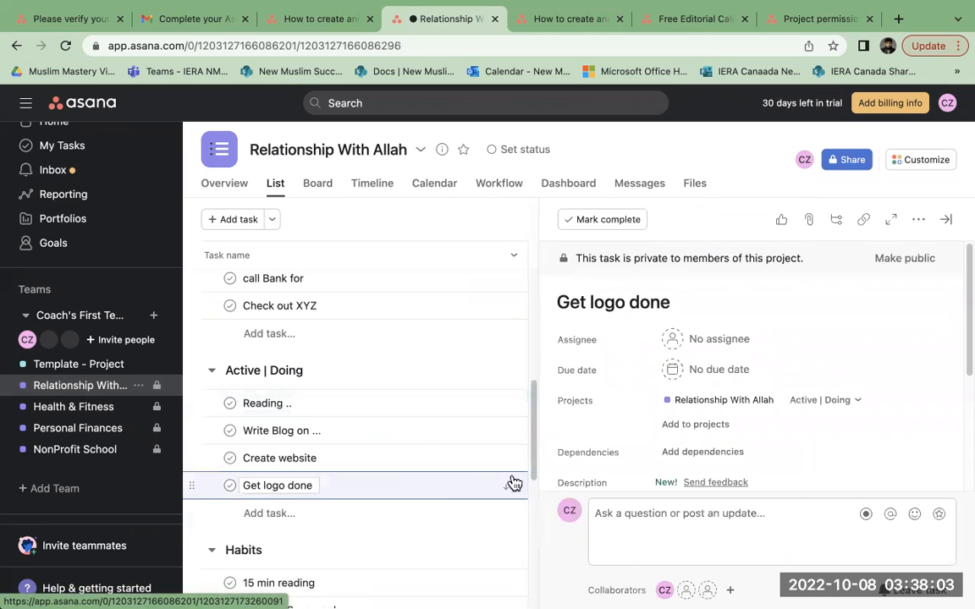
scroll(655, 465, "down", 5)
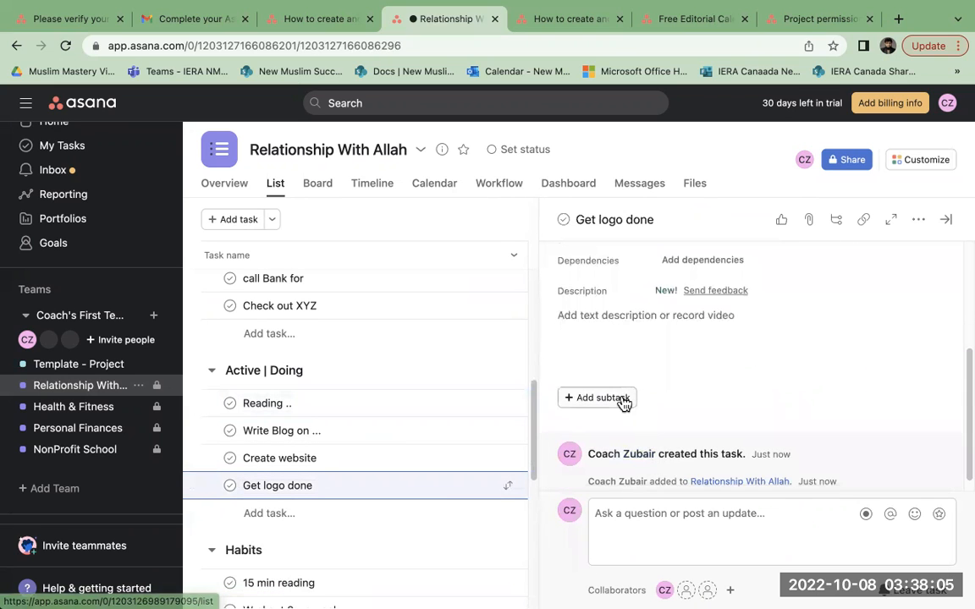
left_click(624, 404)
type("Ge")
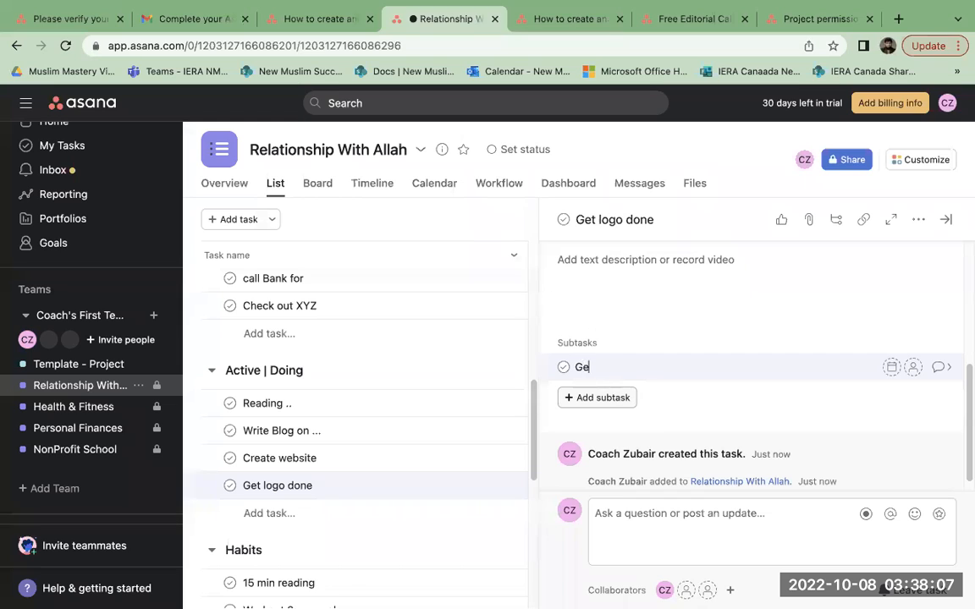
type("t gotes from ")
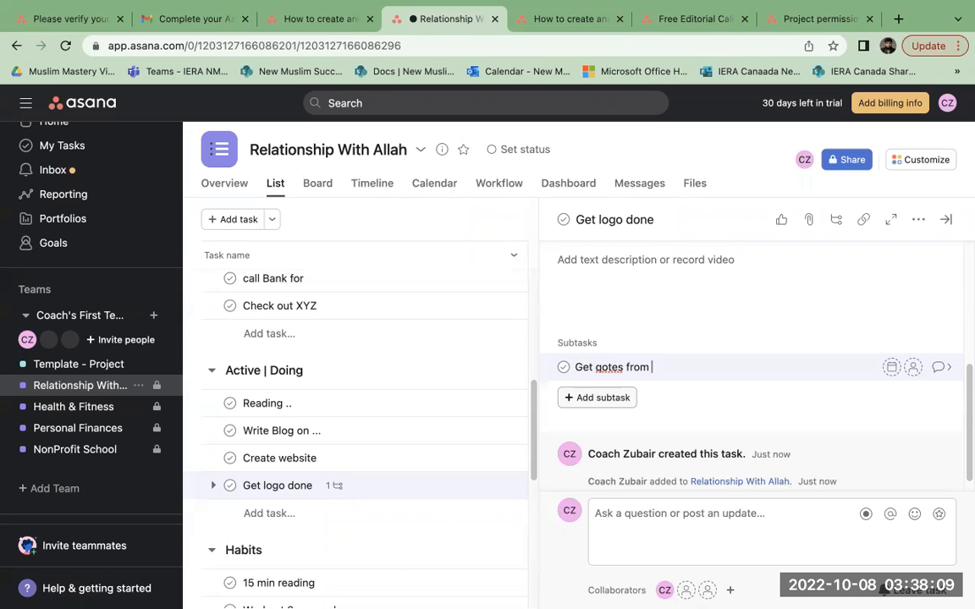
type("three designers")
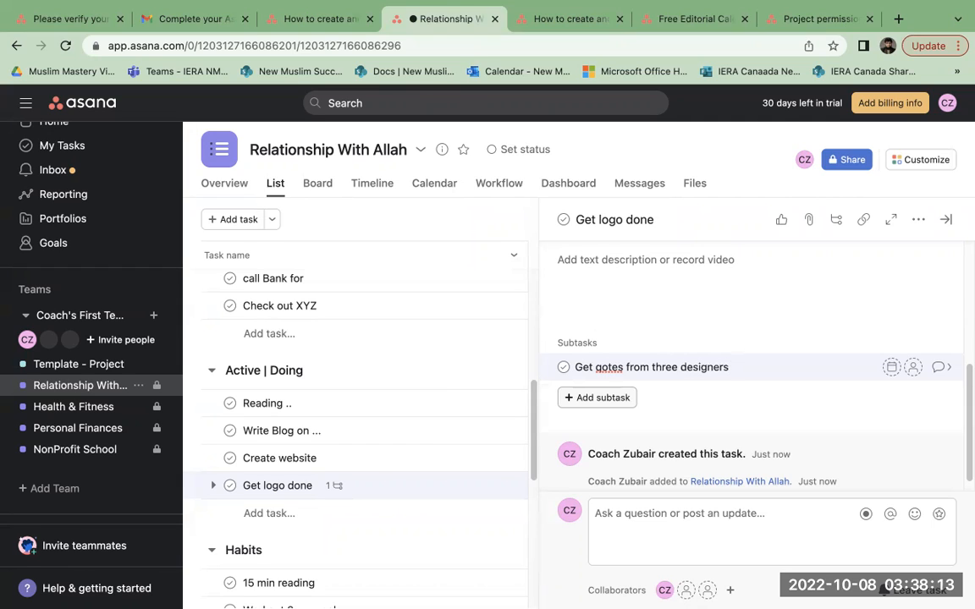
left_click(603, 366)
key("BackSpace")
type("qu")
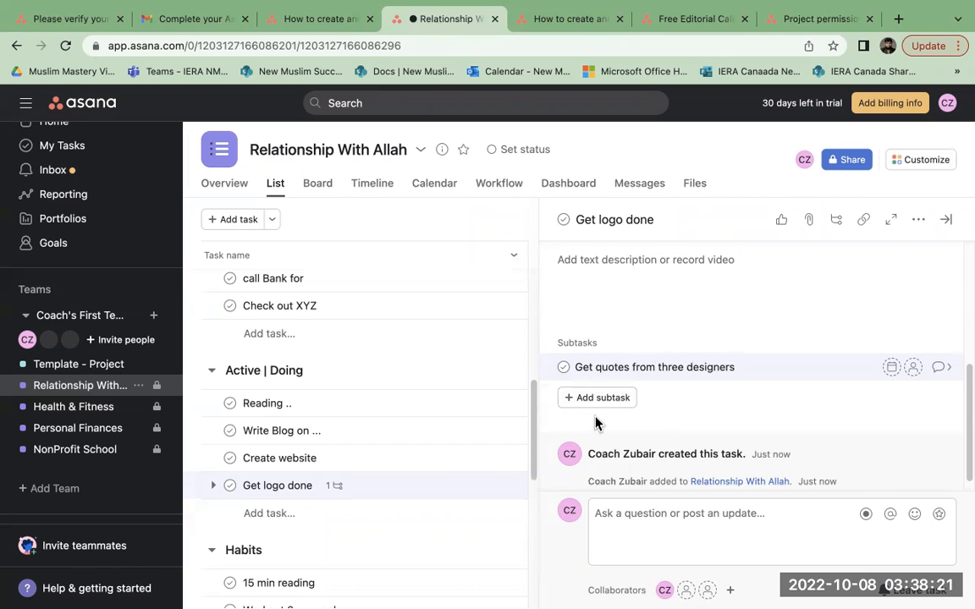
Open the details of the "15 min reading" task in the Habits section
scroll(316, 483, "down", 1)
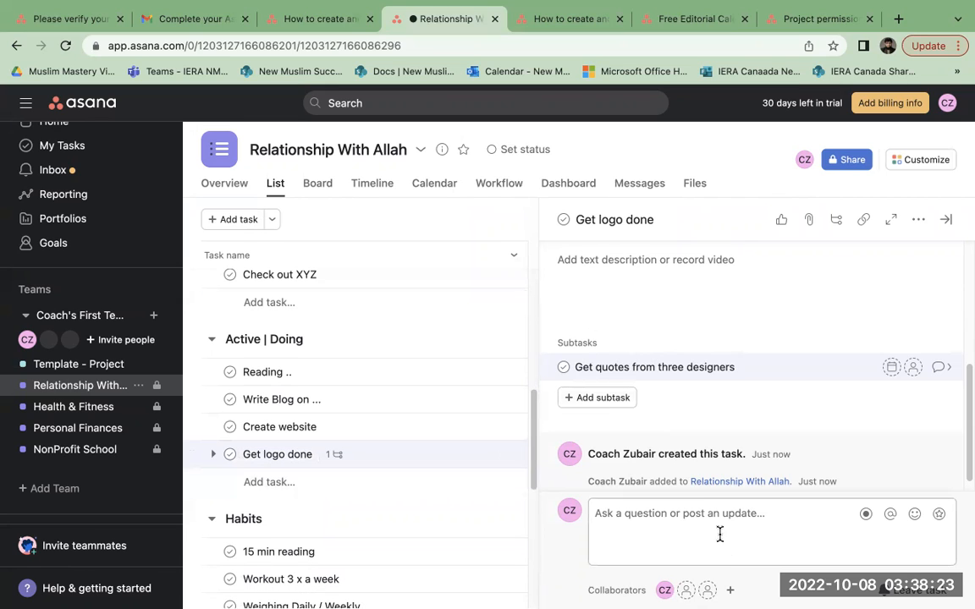
scroll(669, 381, "up", 2)
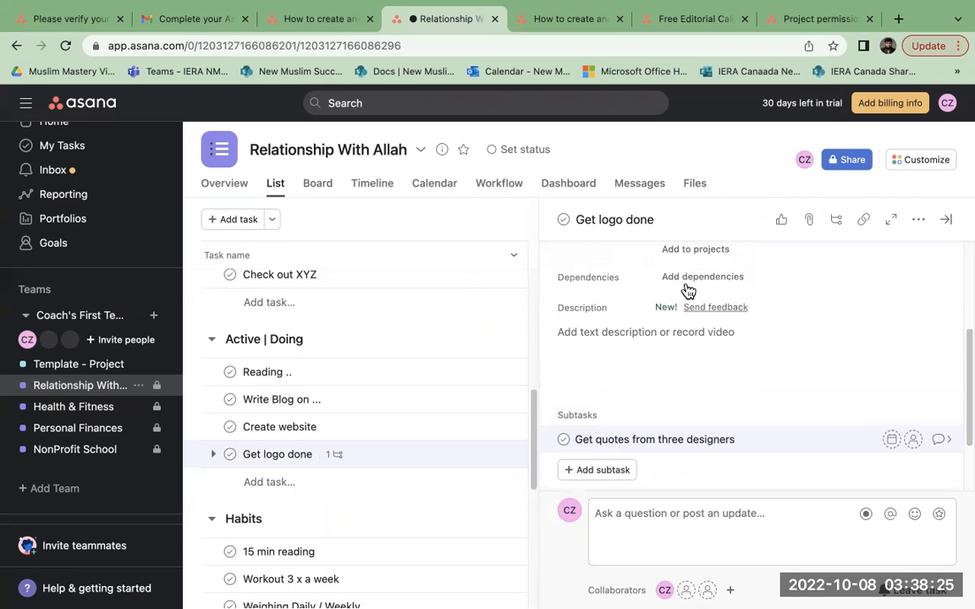
scroll(451, 409, "down", 3)
scroll(454, 411, "down", 2)
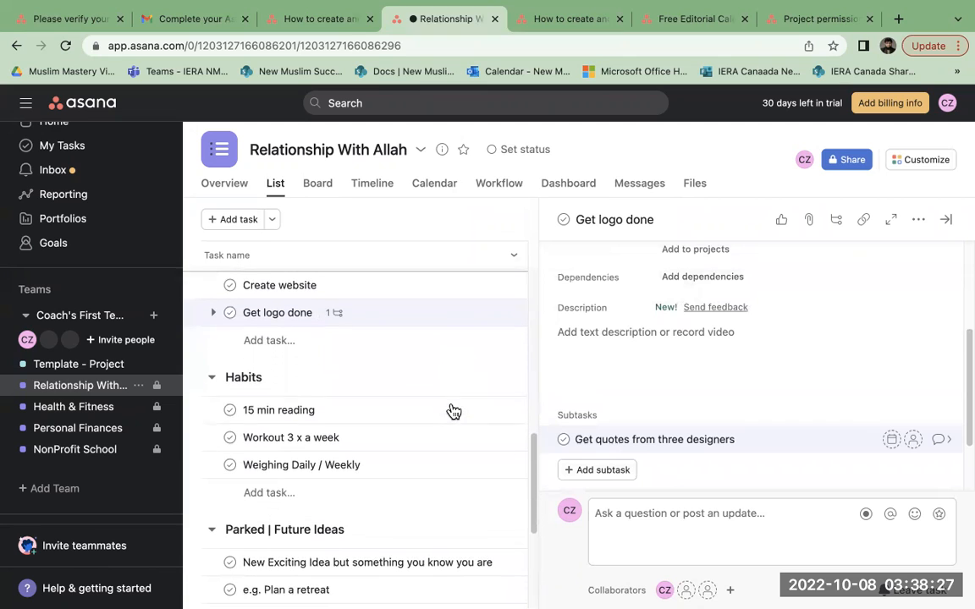
scroll(454, 411, "down", 1)
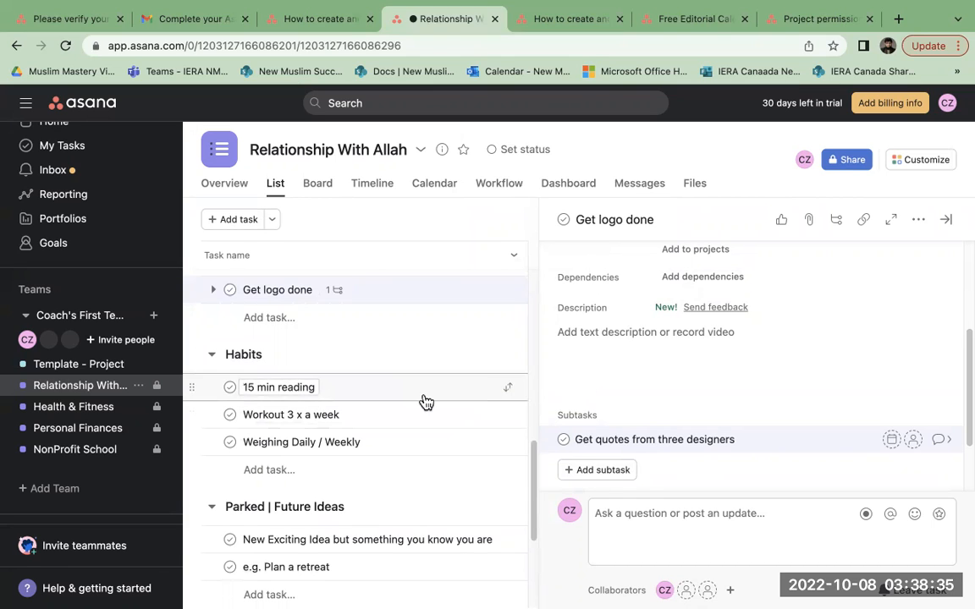
left_click(426, 402)
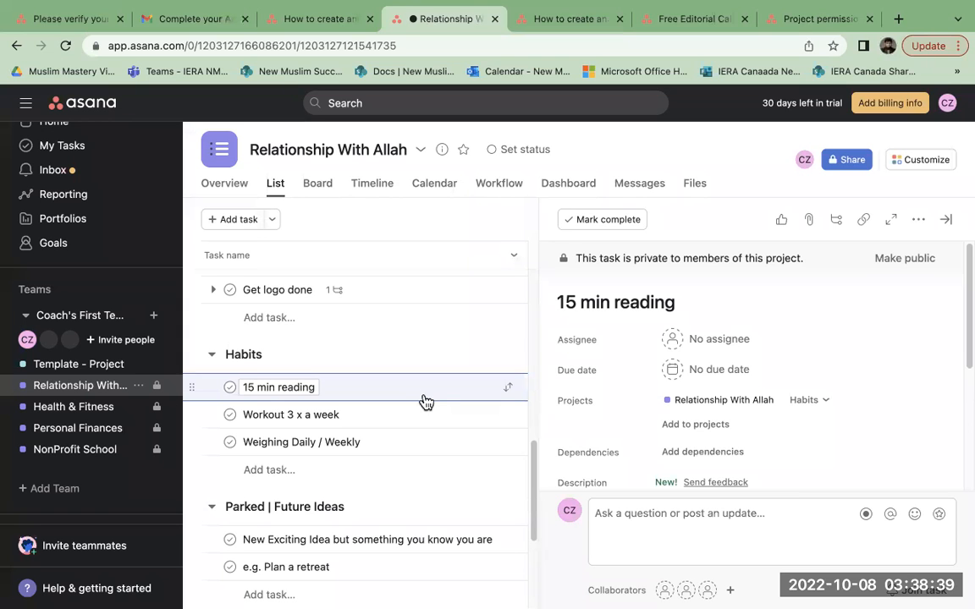
Assign the "15 min reading" task to the account owner and set its due date to October 7, 2022
scroll(426, 401, "up", 5)
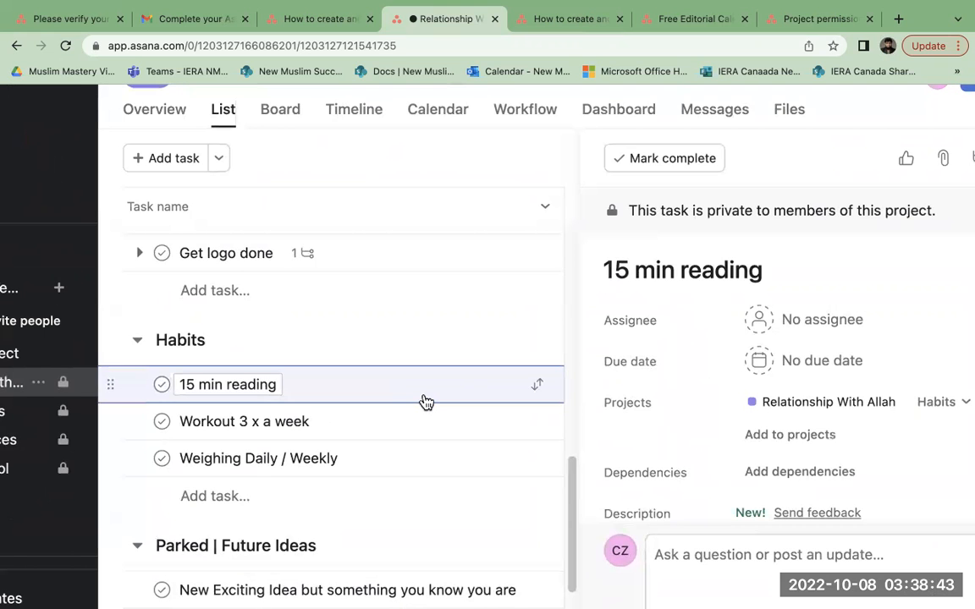
scroll(426, 401, "down", 5)
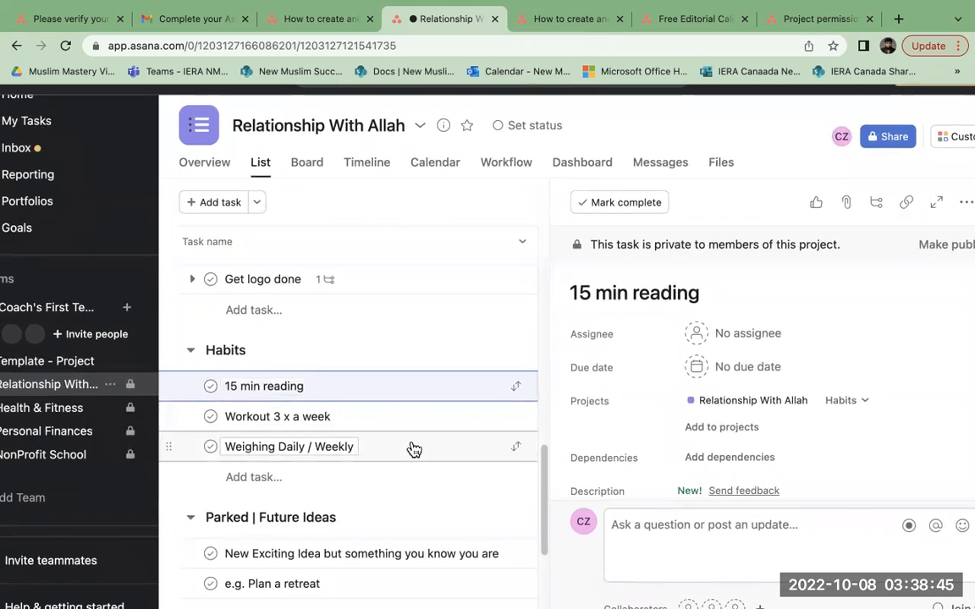
scroll(414, 449, "down", 2)
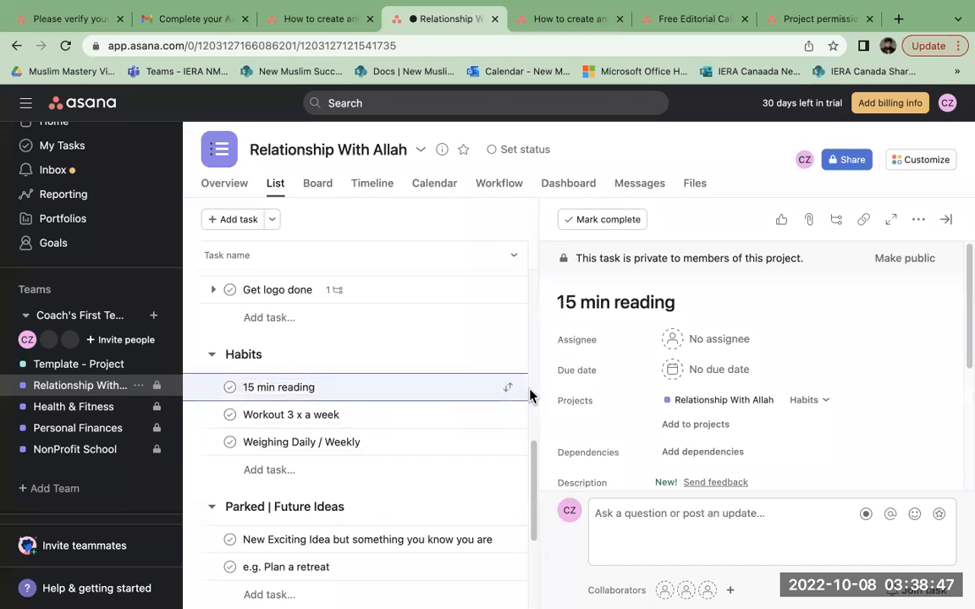
left_click(742, 342)
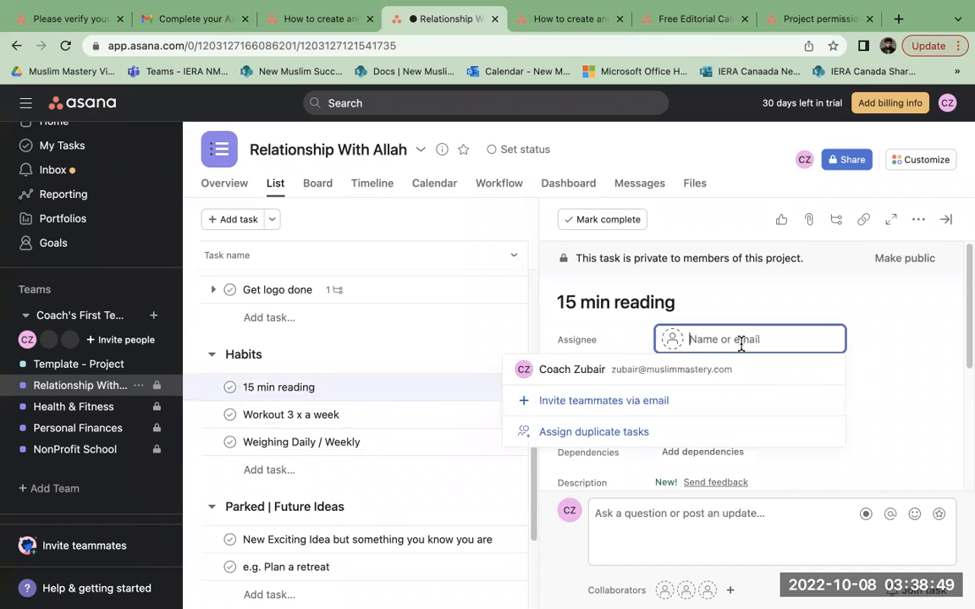
left_click(726, 380)
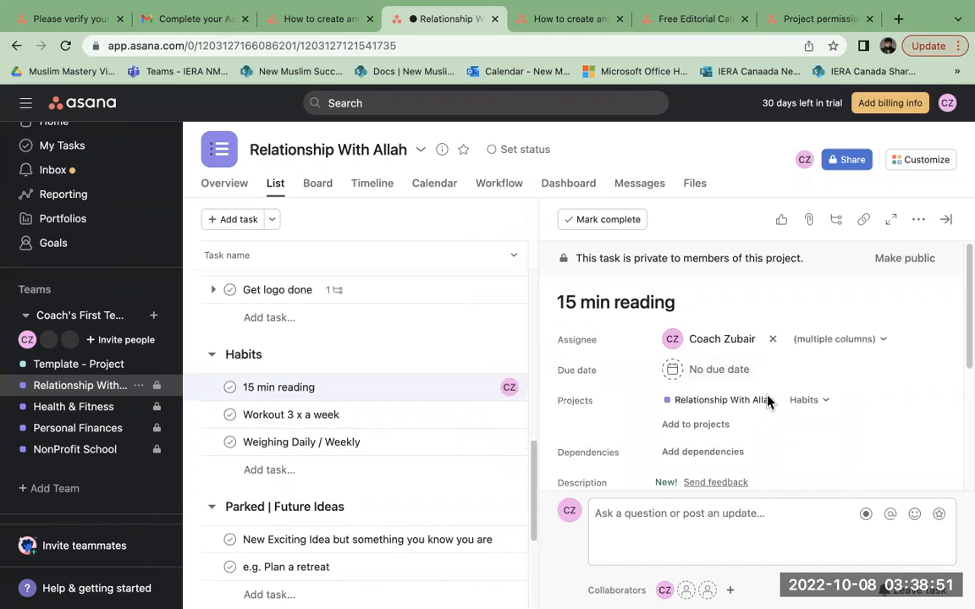
left_click(730, 370)
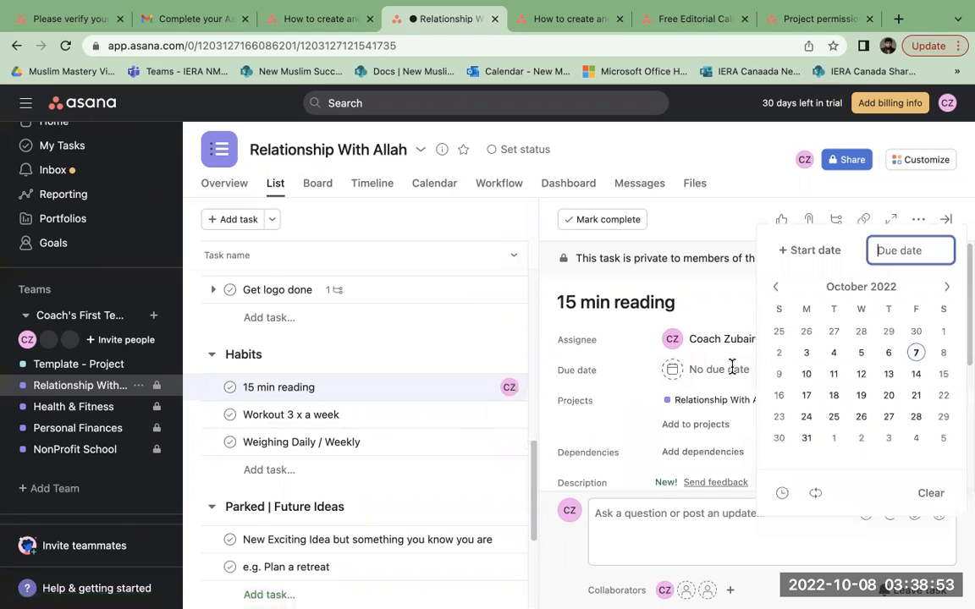
left_click(916, 354)
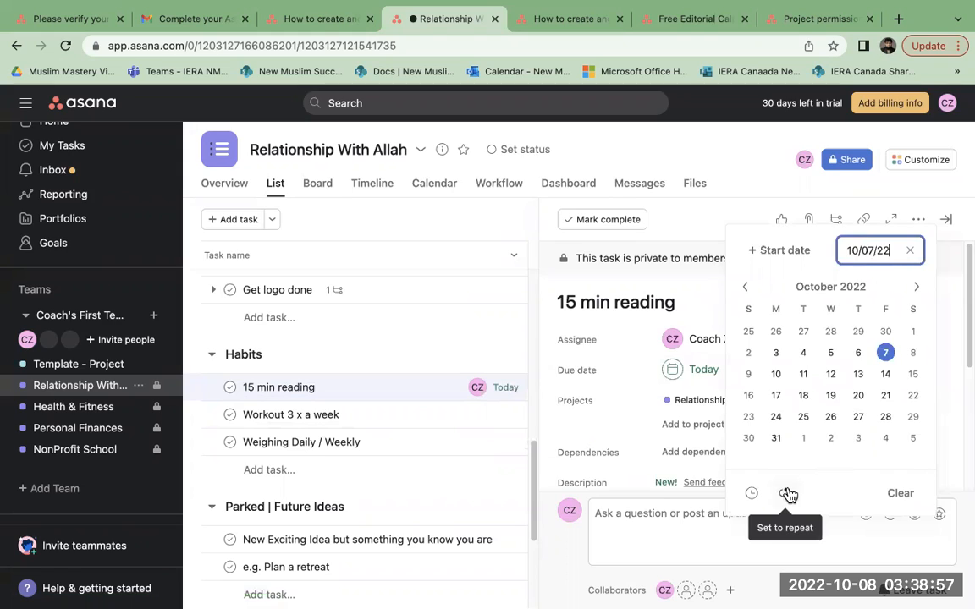
Turn on repeating for the due date of the "15 min reading" task
scroll(789, 495, "up", 5)
scroll(787, 496, "right", 1)
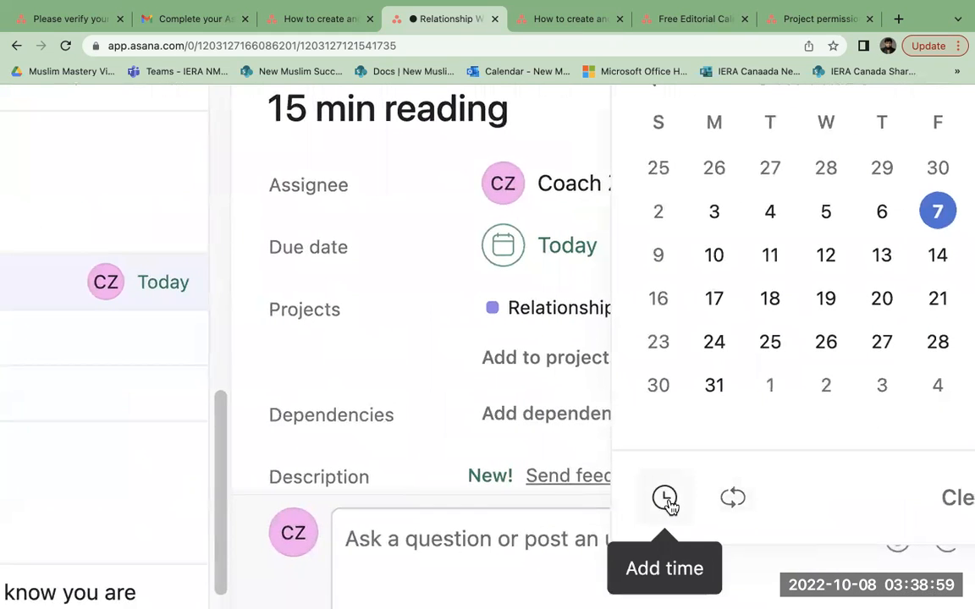
scroll(729, 499, "right", 1)
scroll(726, 500, "right", 1)
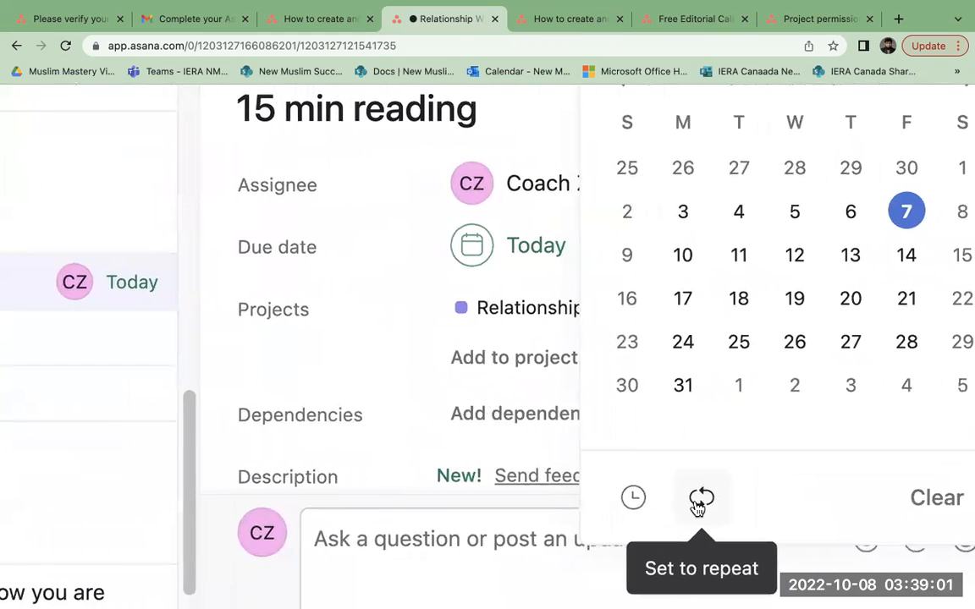
left_click(699, 502)
scroll(698, 506, "right", 3)
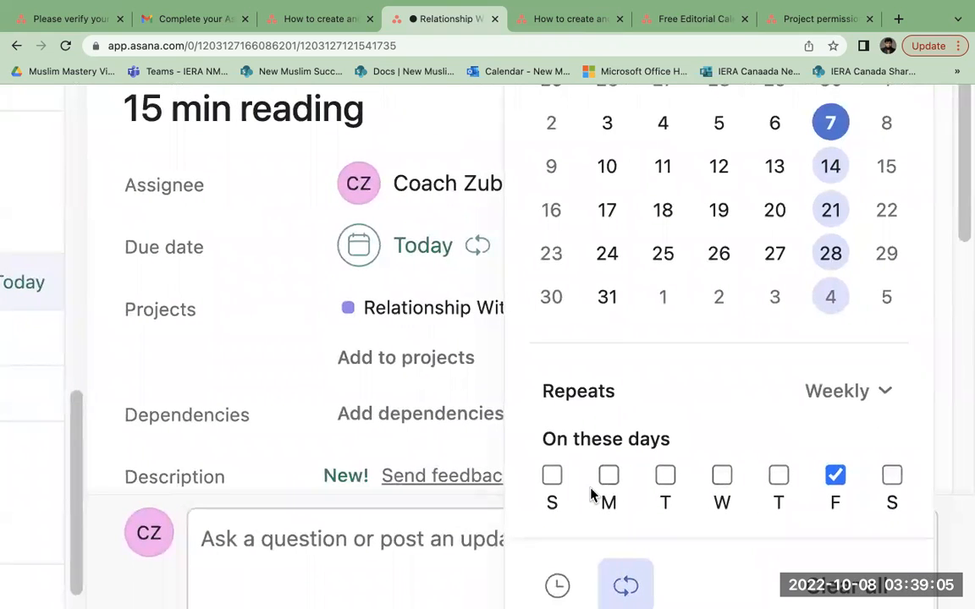
Switch the "15 min reading" task's repeat to Periodically and check the choices for days after completion
left_click(840, 392)
scroll(840, 394, "down", 1)
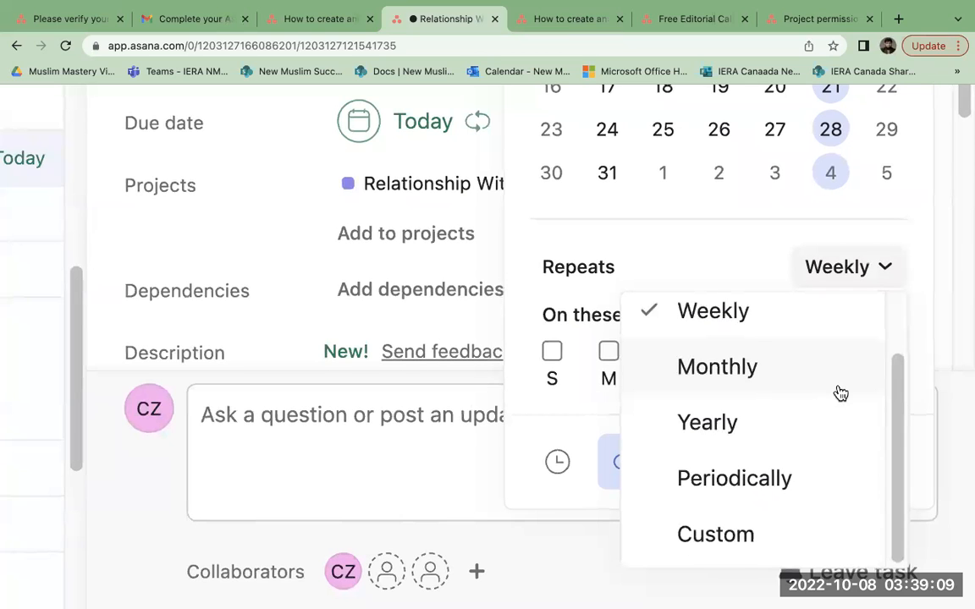
left_click(801, 488)
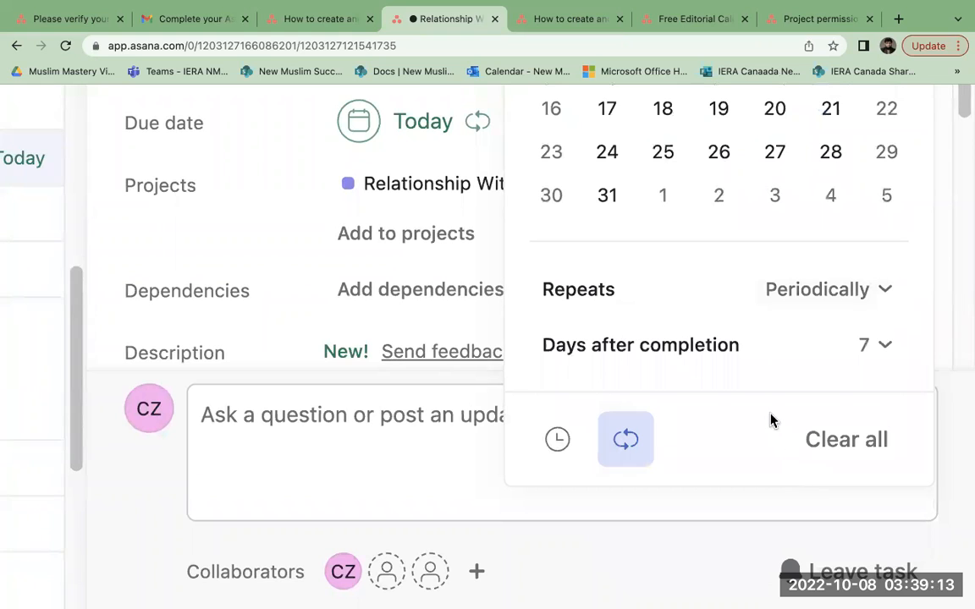
scroll(753, 398, "up", 1)
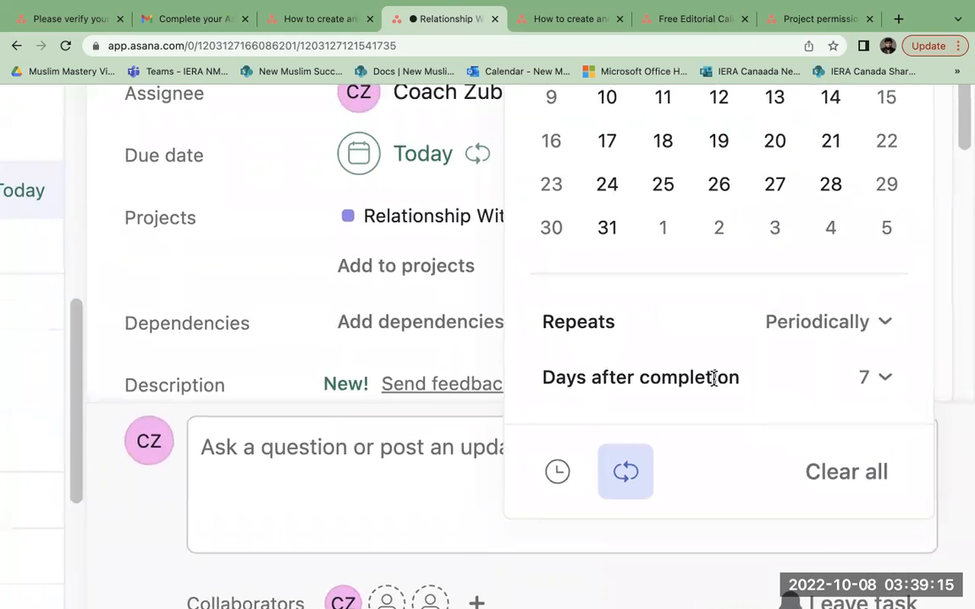
left_click(891, 387)
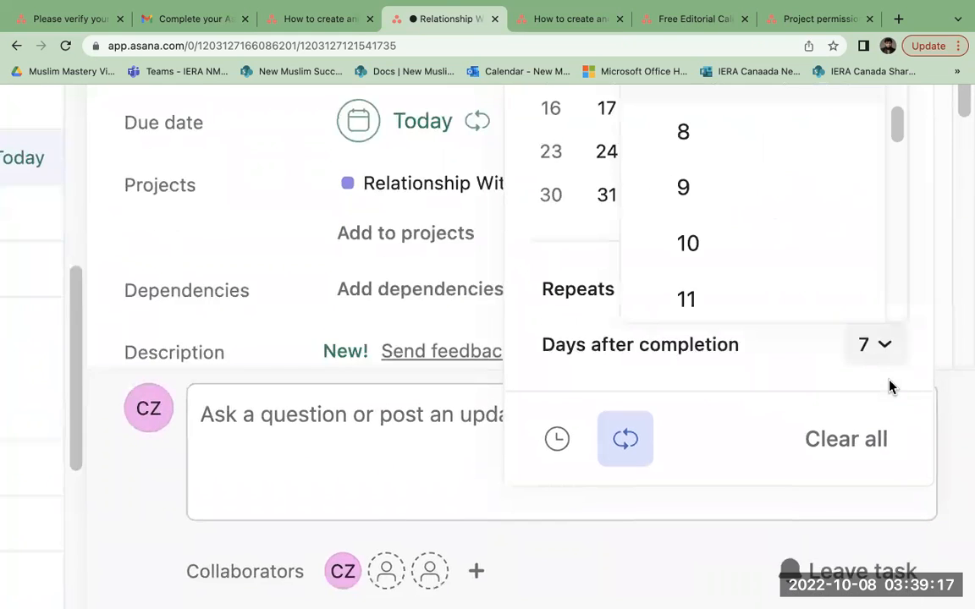
scroll(813, 379, "up", 2)
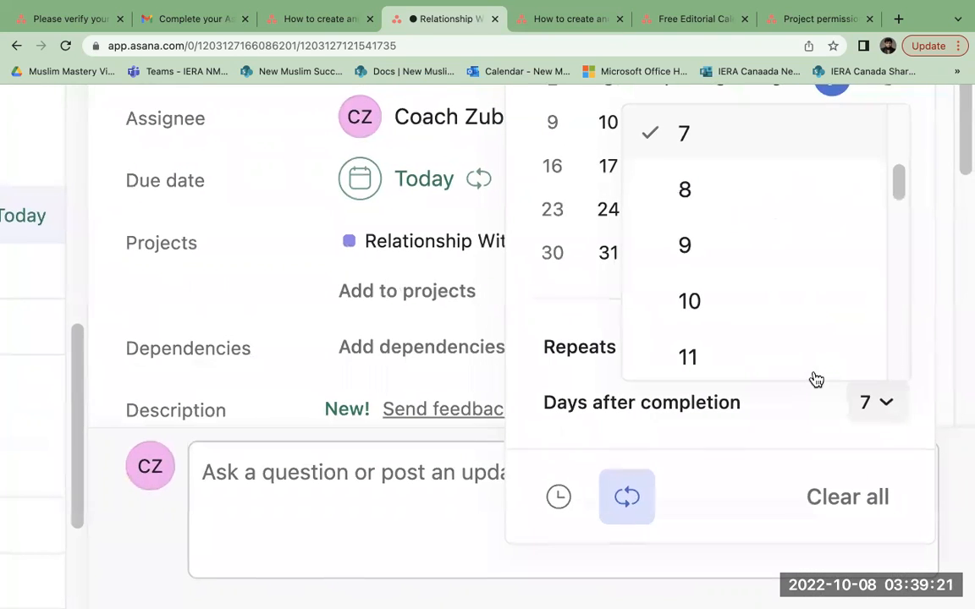
left_click(802, 438)
scroll(802, 437, "down", 3)
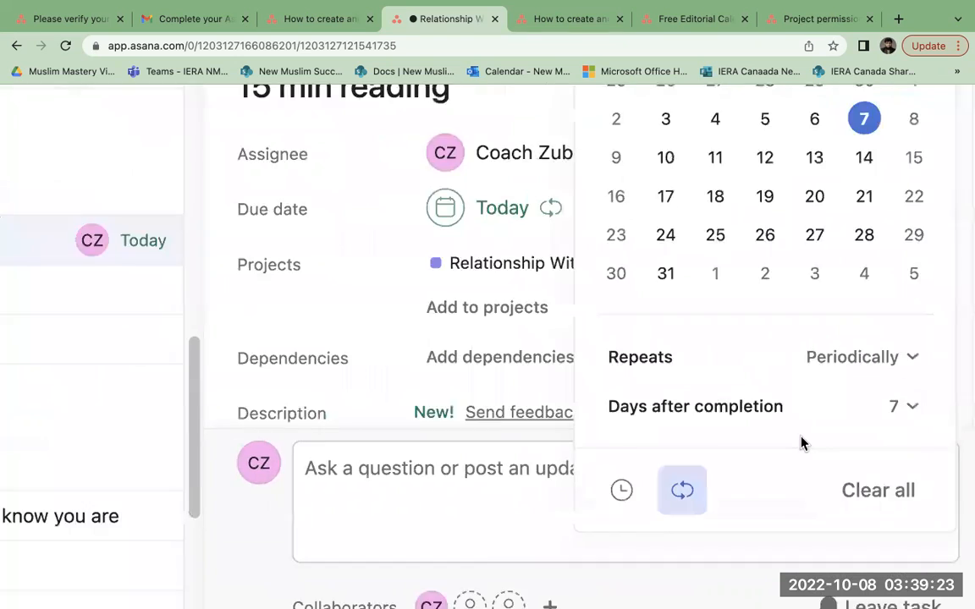
Set the "15 min reading" task to repeat weekly, adding Monday and Tuesday to the selected Friday
left_click(886, 379)
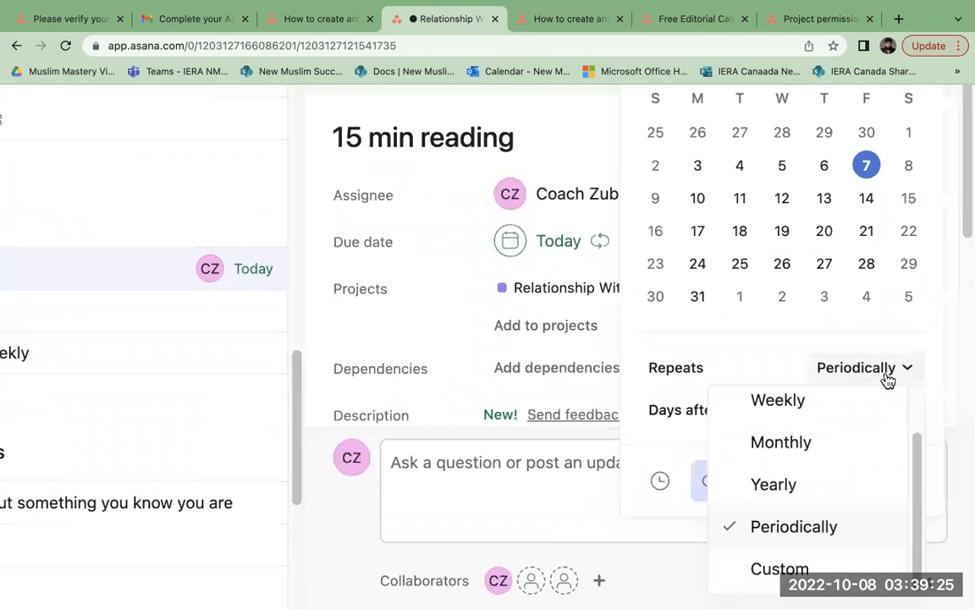
left_click(845, 416)
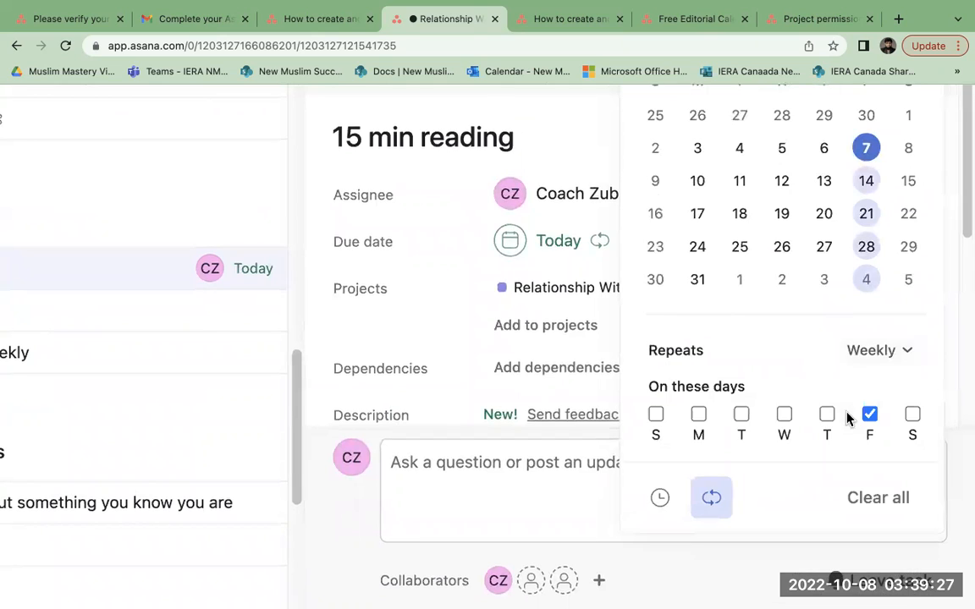
left_click(741, 417)
left_click(699, 414)
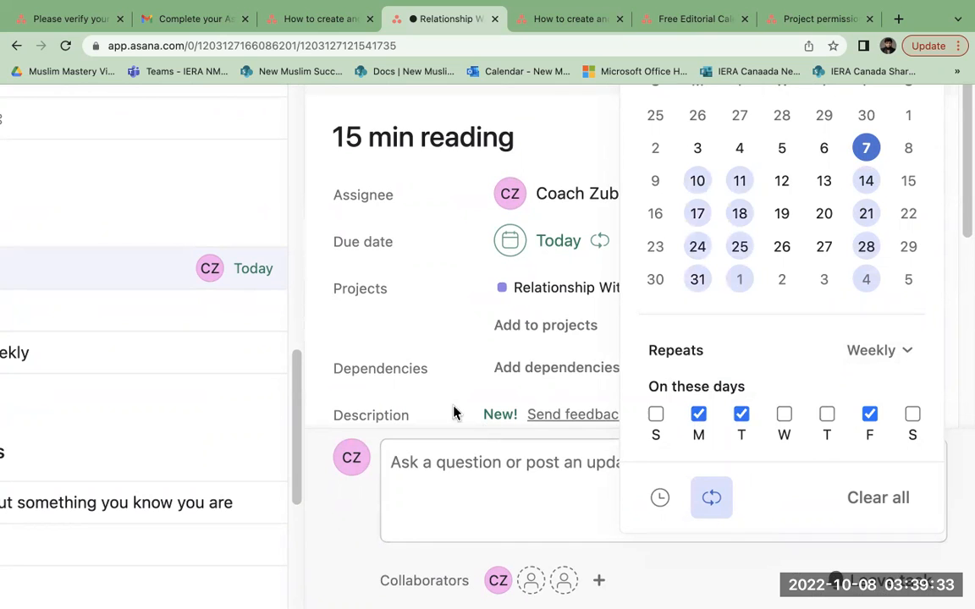
left_click(415, 343)
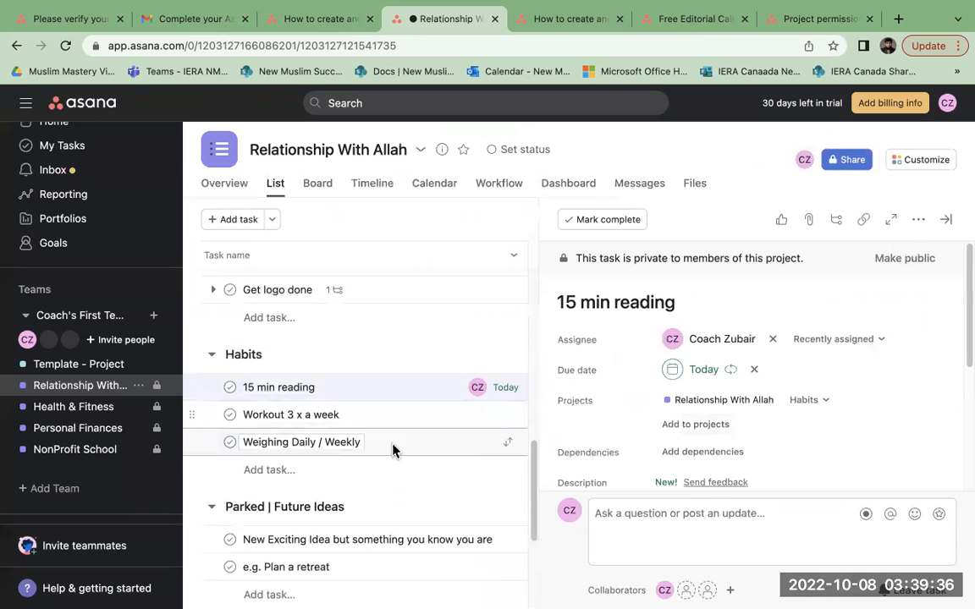
Assign the "Weighing Daily / Weekly" habit task to the account owner and set its due date to October 9, 2022
left_click(392, 450)
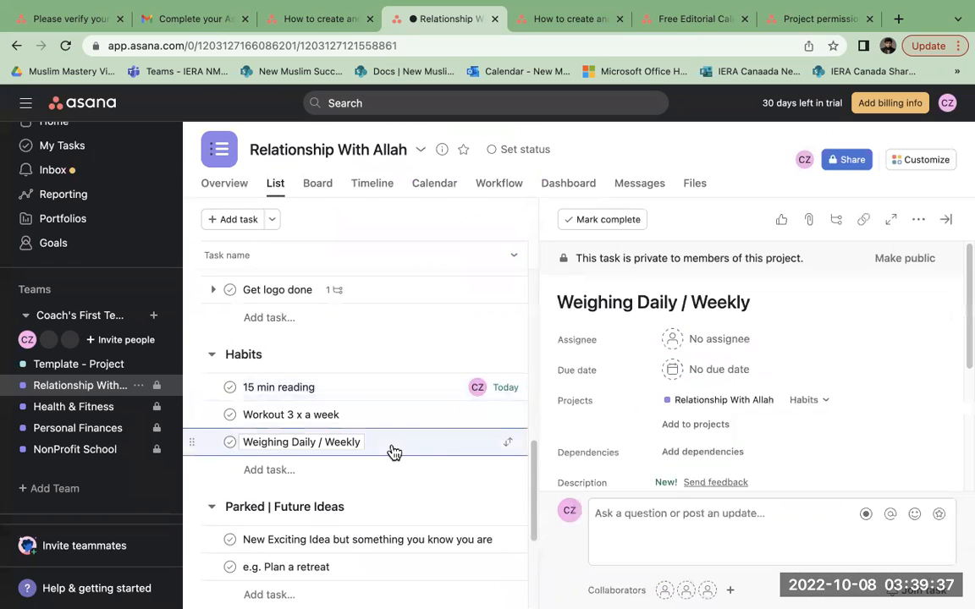
scroll(772, 433, "down", 3)
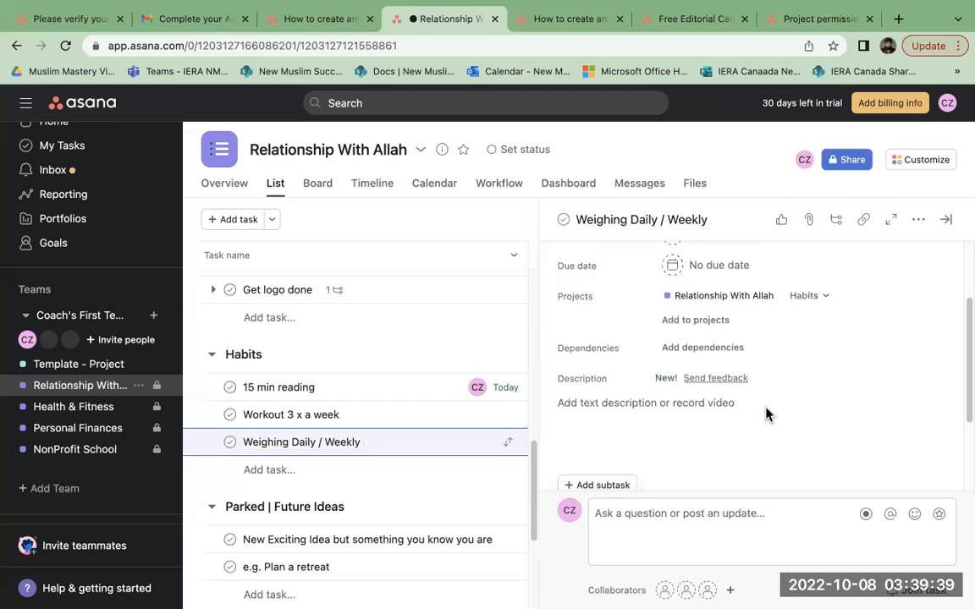
scroll(731, 362, "down", 2)
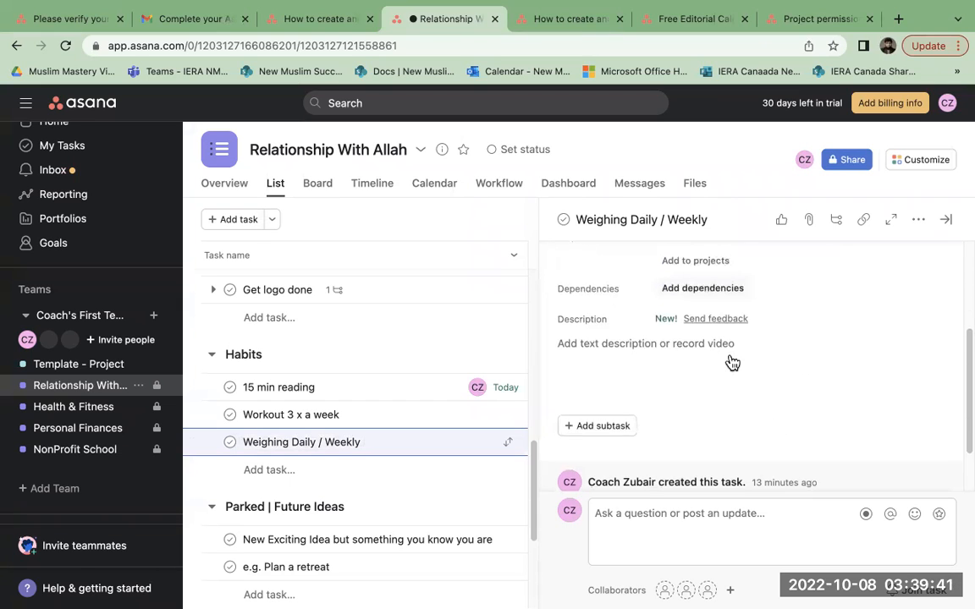
scroll(732, 355, "up", 5)
left_click(733, 329)
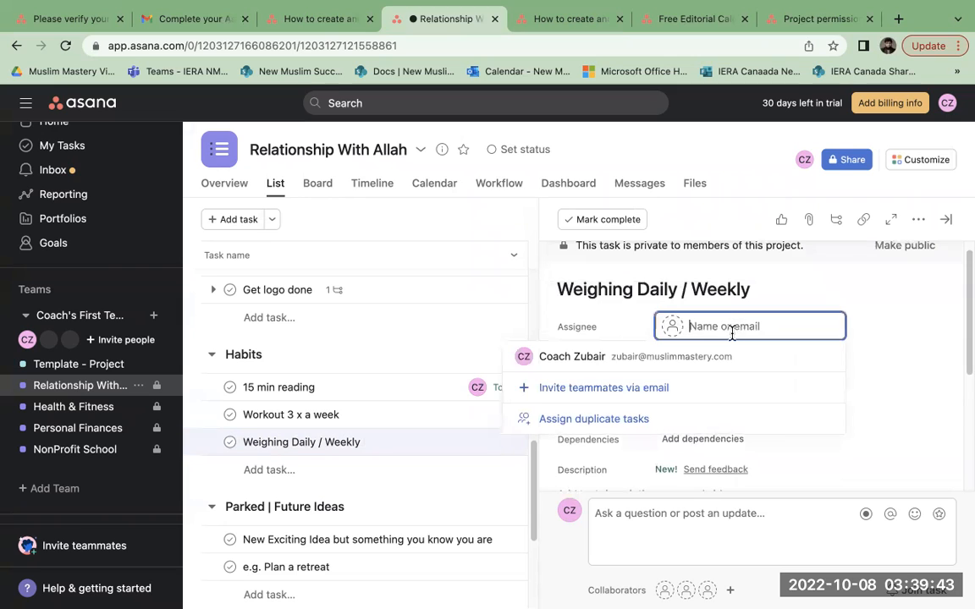
left_click(733, 362)
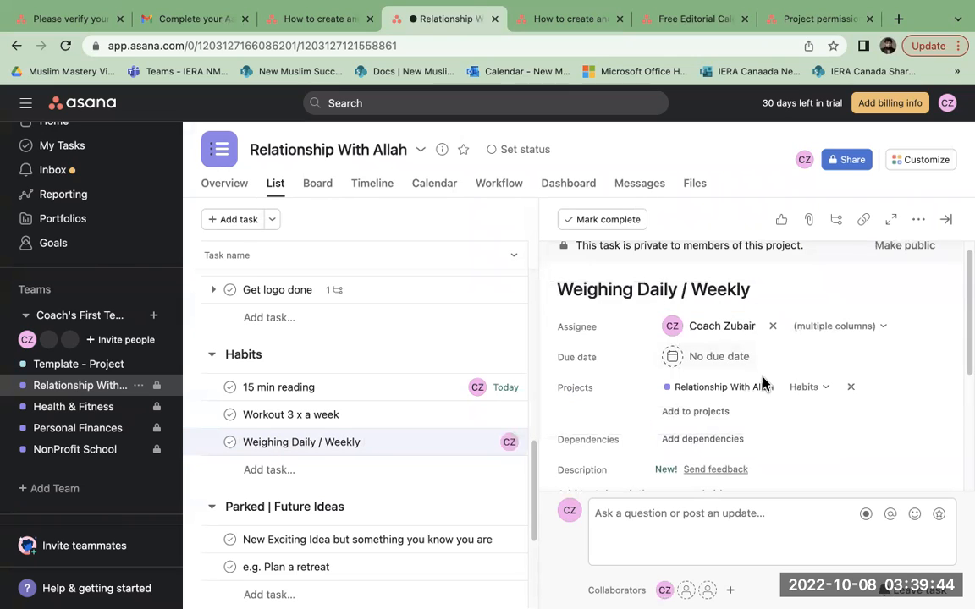
left_click(719, 346)
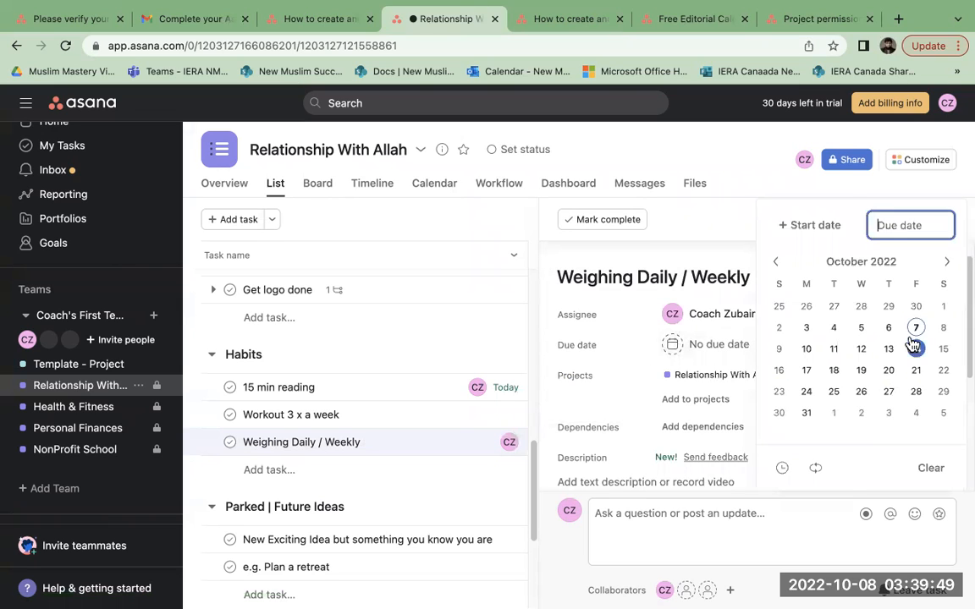
left_click(780, 351)
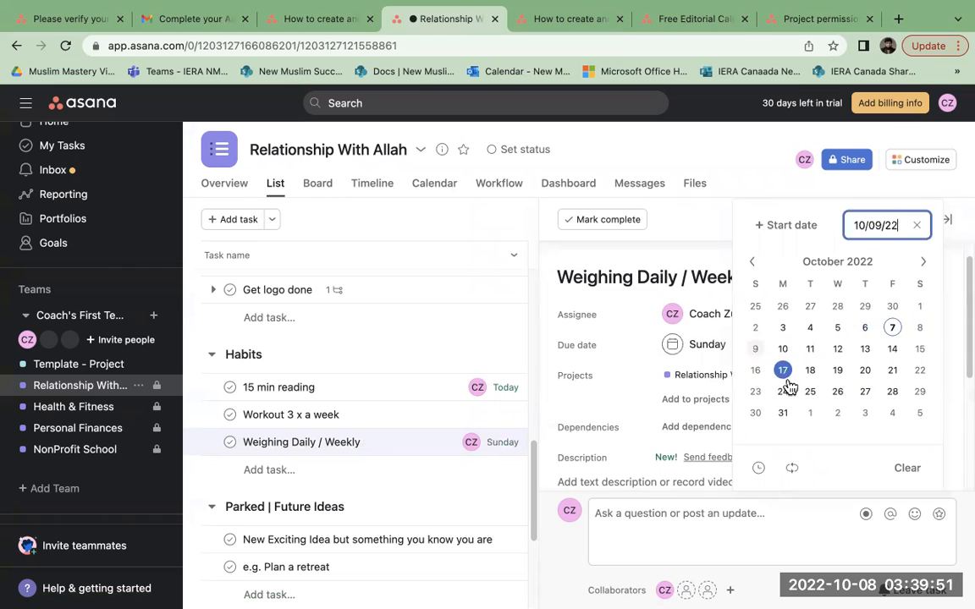
left_click(622, 409)
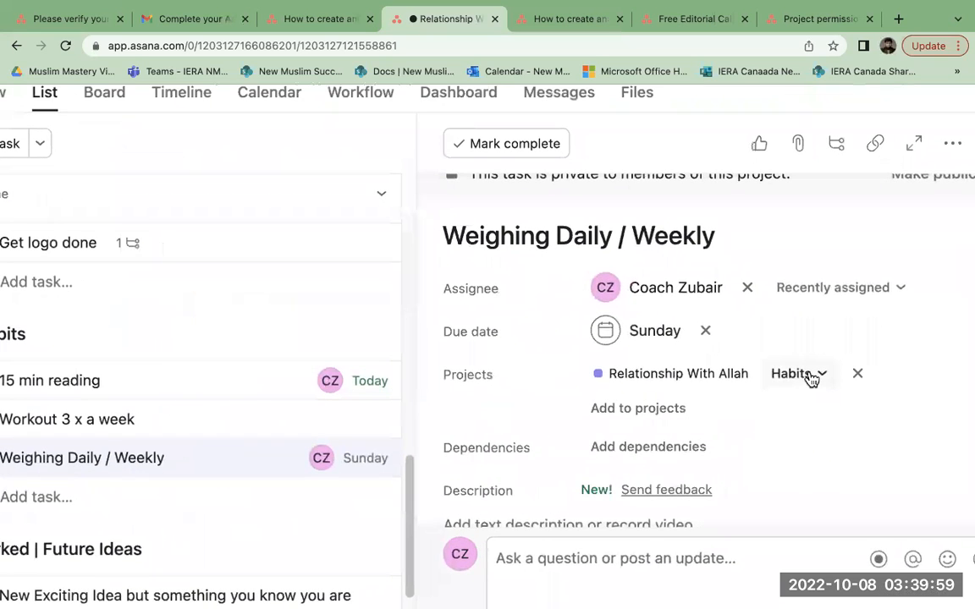
Review which project sections the "Weighing Daily / Weekly" task can be placed in, keeping it in Habits
left_click(805, 377)
left_click(806, 381)
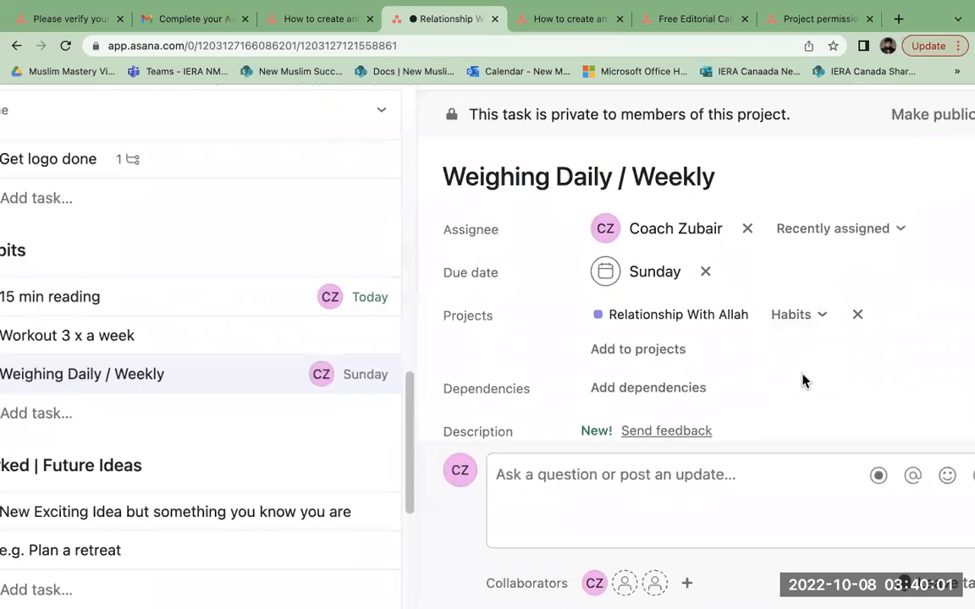
left_click(796, 318)
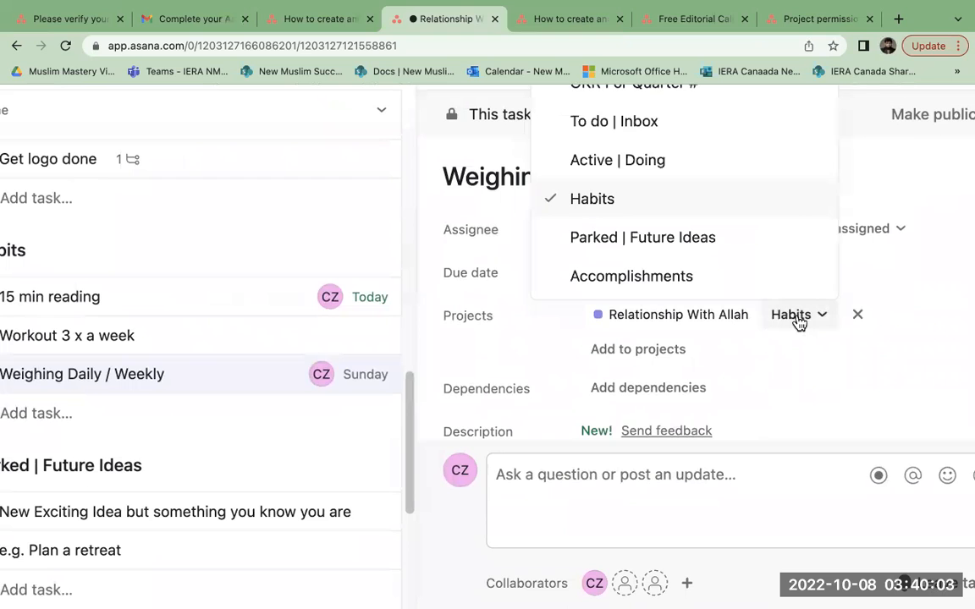
left_click(796, 317)
scroll(794, 361, "down", 5)
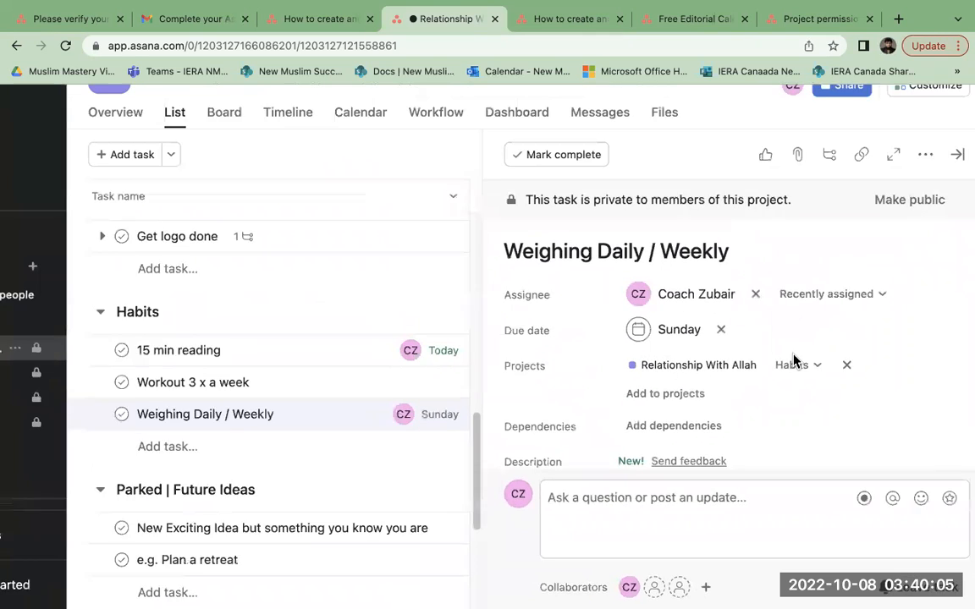
scroll(733, 438, "down", 1)
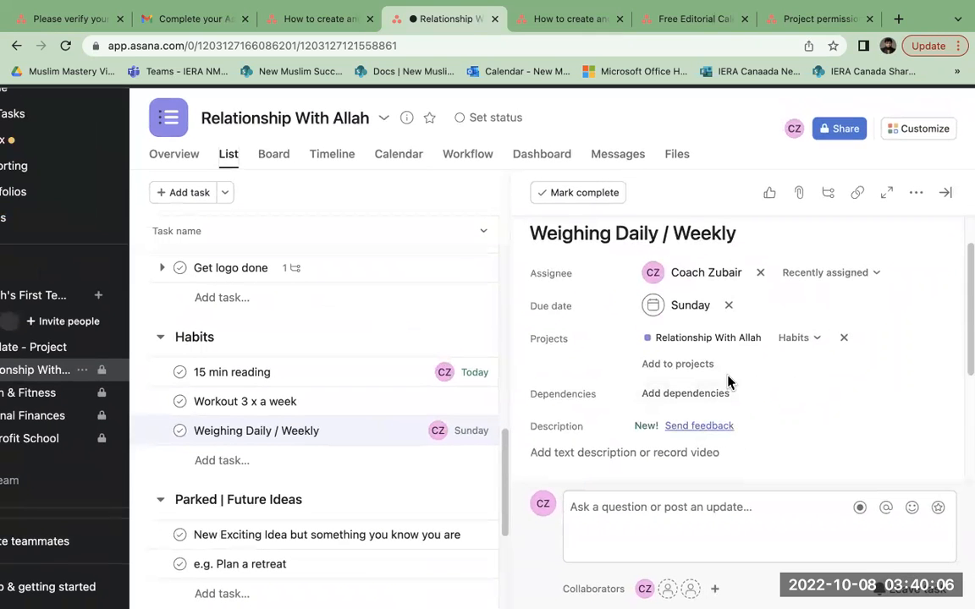
Set the "Weighing Daily / Weekly" task's due date to repeat weekly on Sunday
left_click(693, 306)
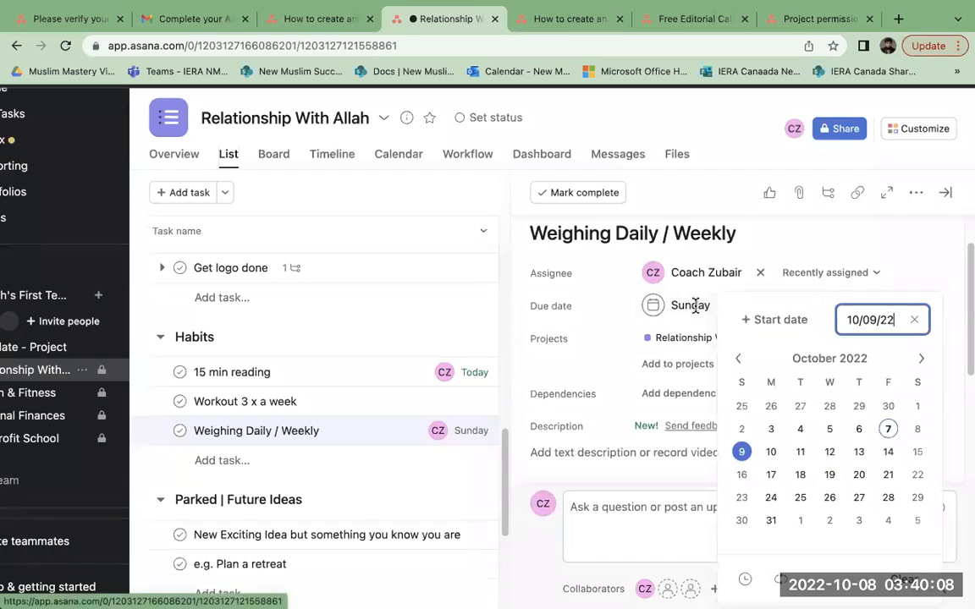
left_click(779, 579)
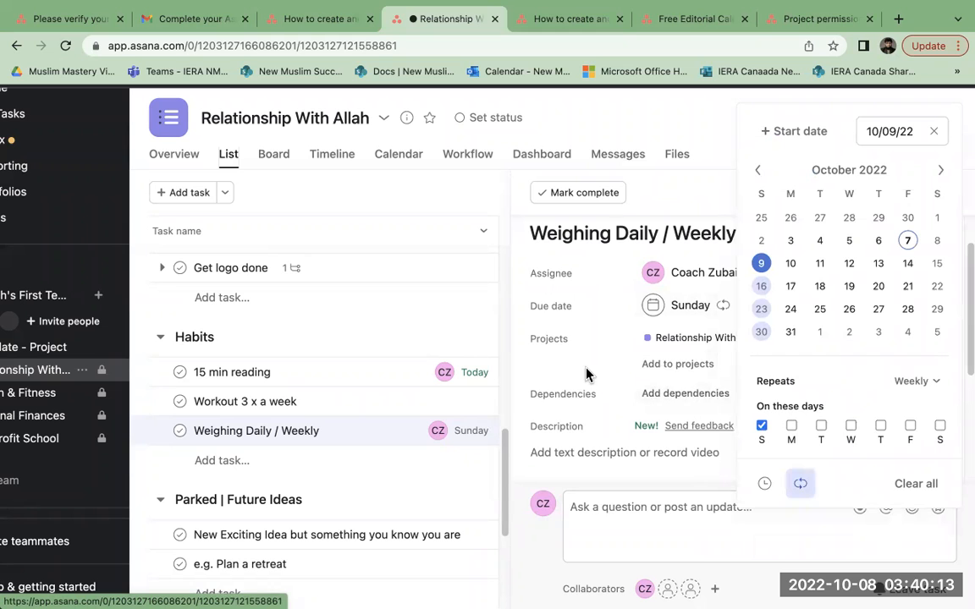
left_click(728, 322)
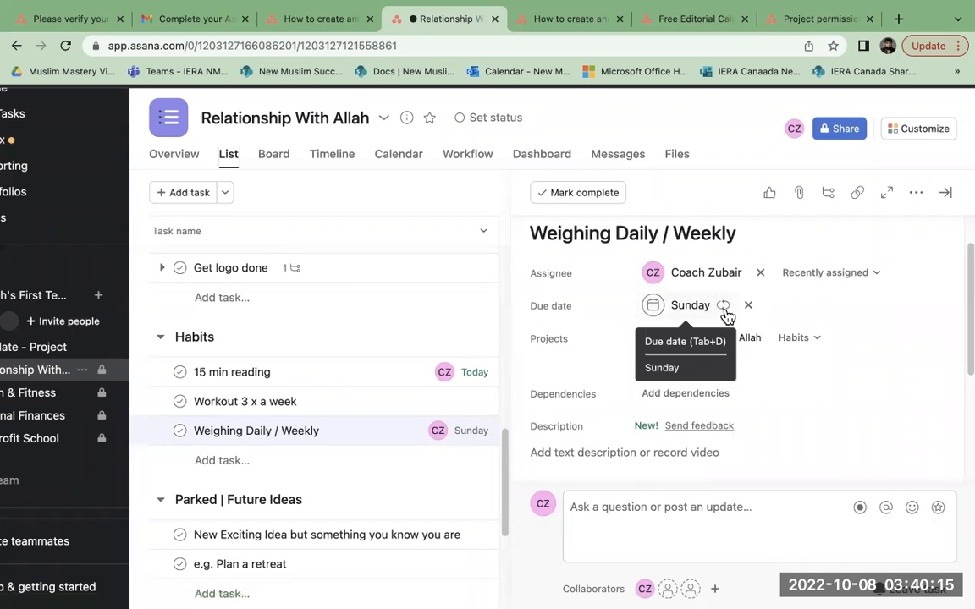
Review the project's task list from the Habits section up through Active | Doing to To do | Inbox
scroll(726, 309, "up", 2)
scroll(726, 311, "down", 2)
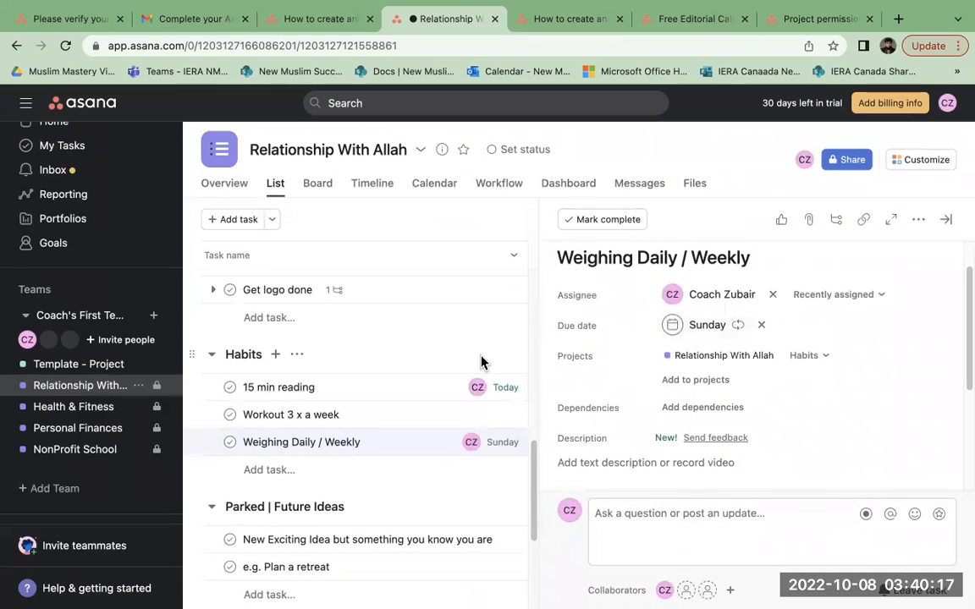
scroll(472, 362, "down", 1)
scroll(471, 364, "up", 3)
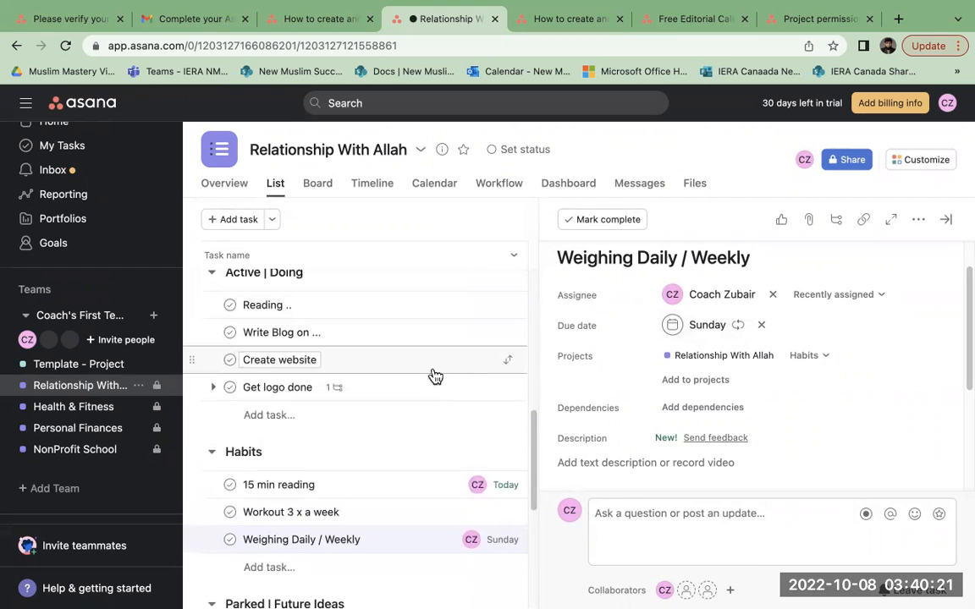
scroll(430, 375, "up", 1)
scroll(426, 375, "up", 1)
scroll(425, 371, "down", 1)
scroll(425, 371, "up", 2)
scroll(425, 371, "up", 1)
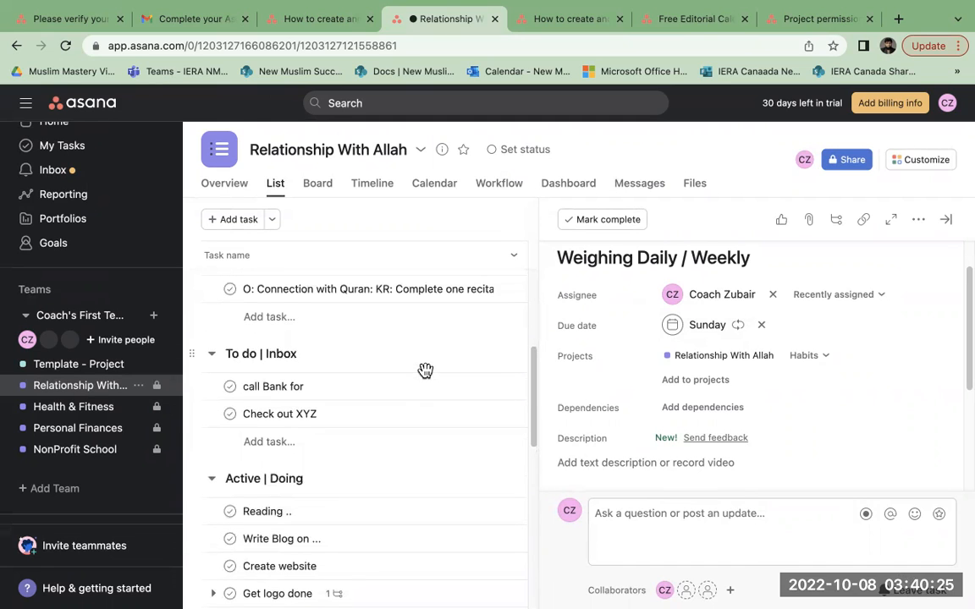
scroll(417, 418, "down", 1)
scroll(418, 419, "up", 1)
scroll(419, 419, "down", 1)
Move the "Check out XYZ" task from To do | Inbox to the Parked | Future Ideas section
left_click(417, 418)
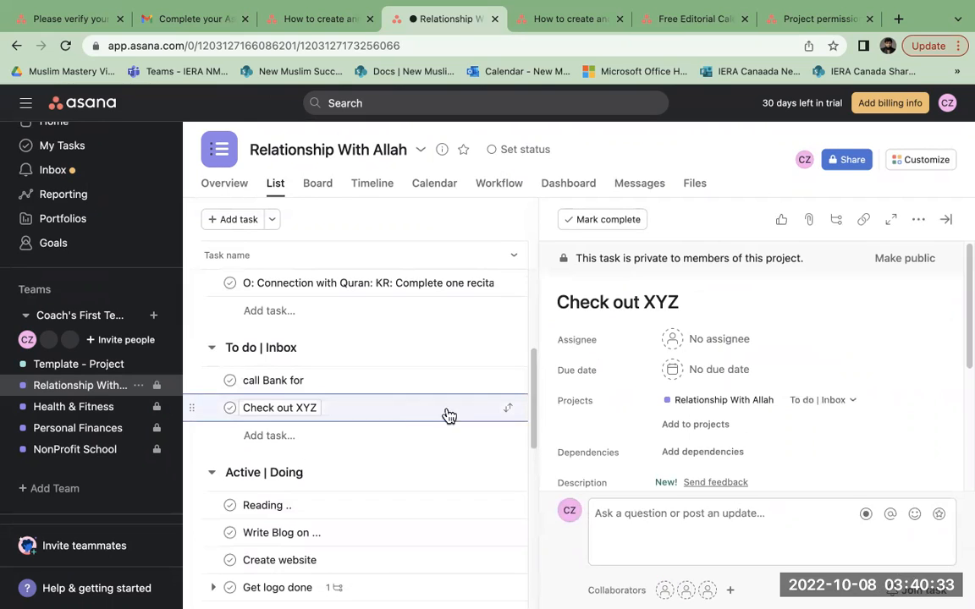
left_click(833, 409)
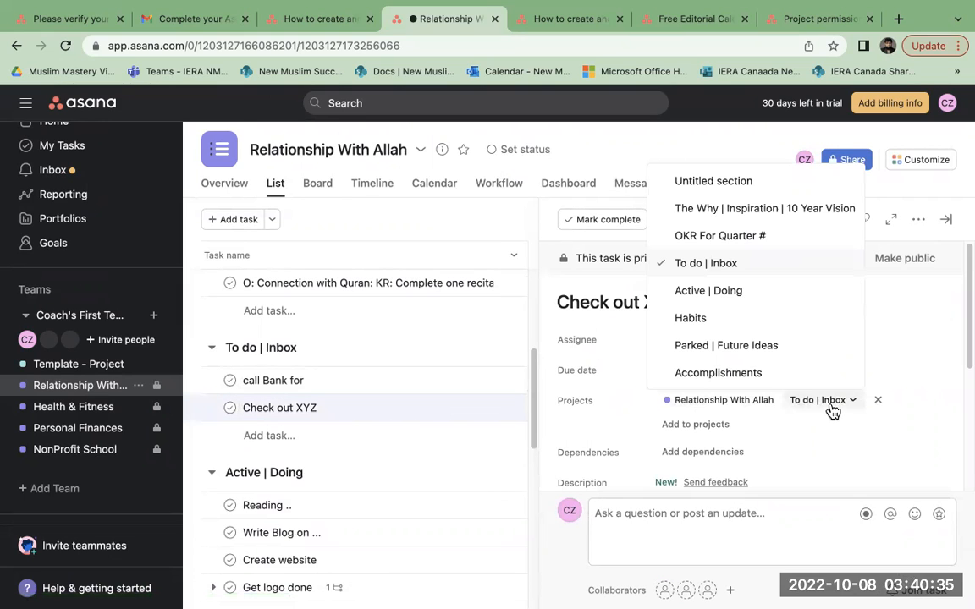
left_click(833, 410)
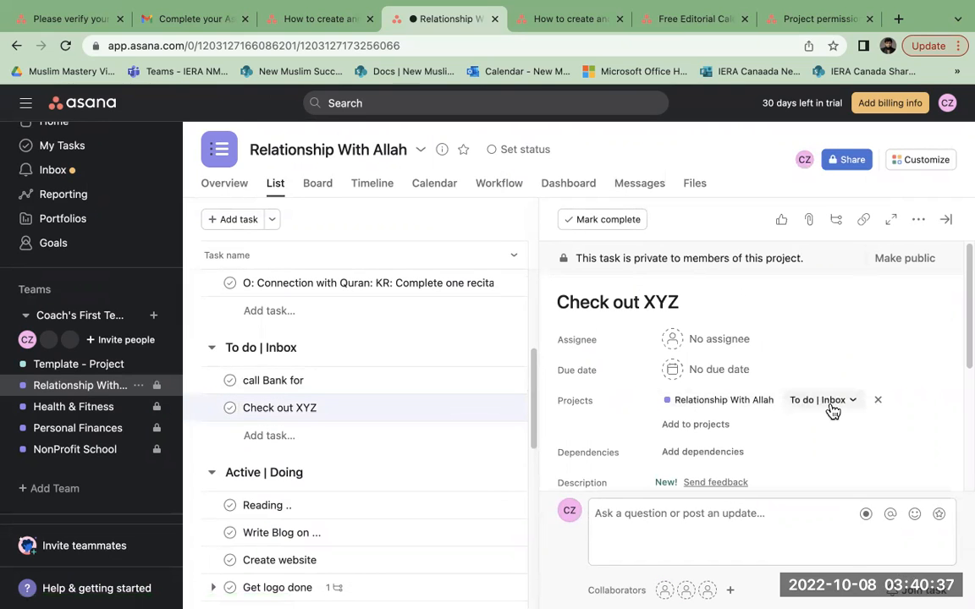
left_click(833, 409)
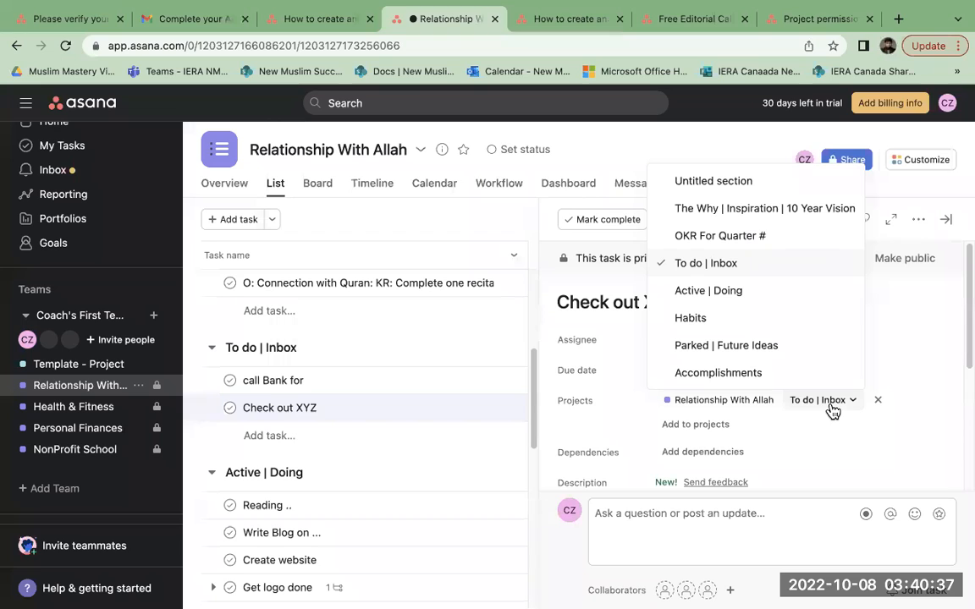
left_click(799, 347)
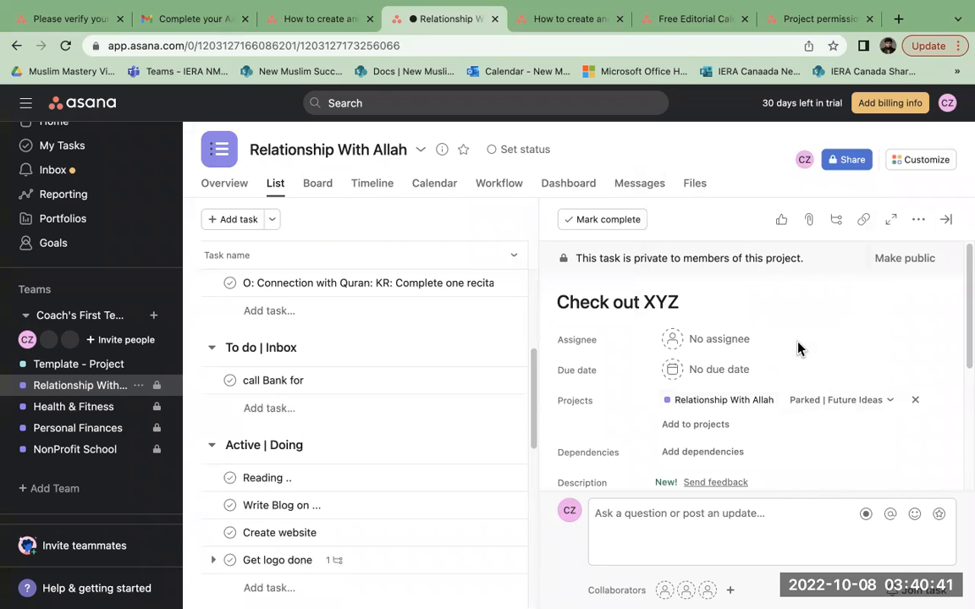
scroll(488, 423, "down", 5)
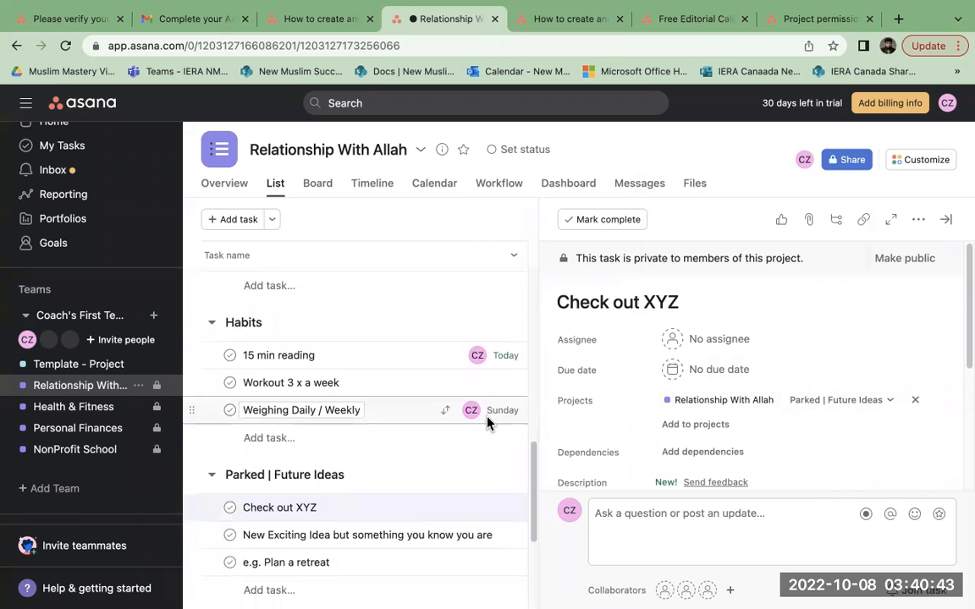
Start a comment on the "Books Read" task under Accomplishments with the bold heading "2022 - 2023"
scroll(366, 450, "down", 2)
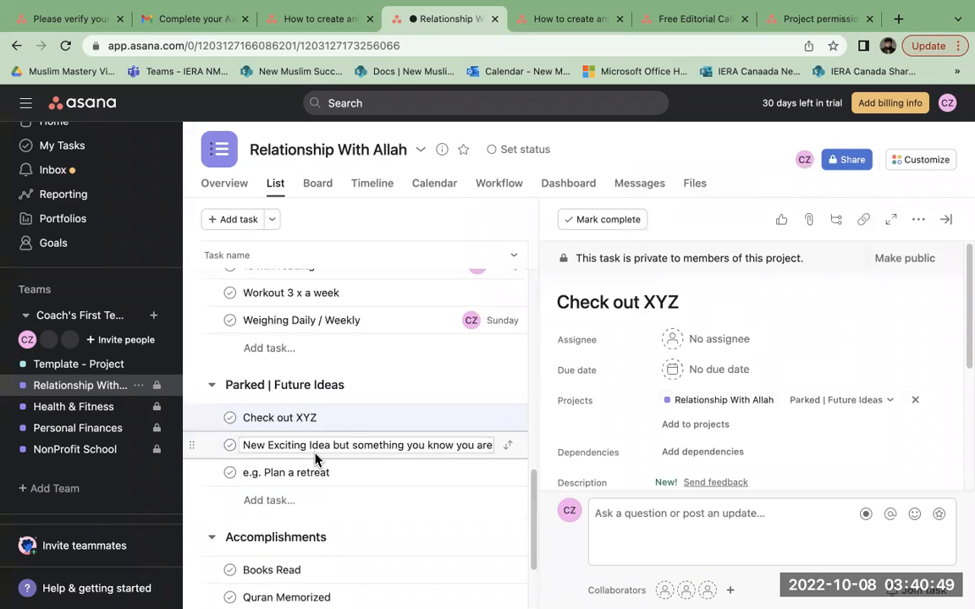
scroll(315, 460, "down", 3)
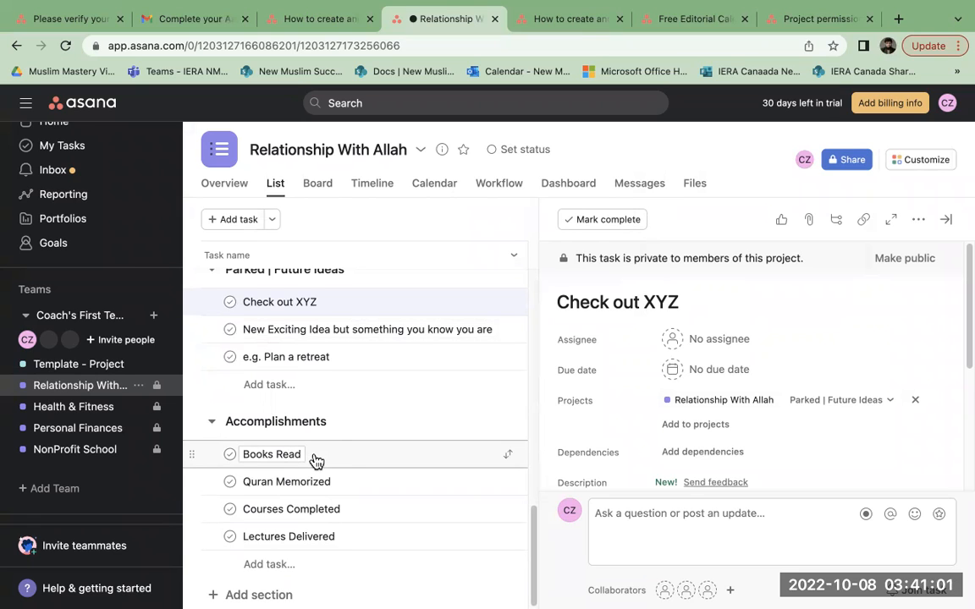
left_click(372, 458)
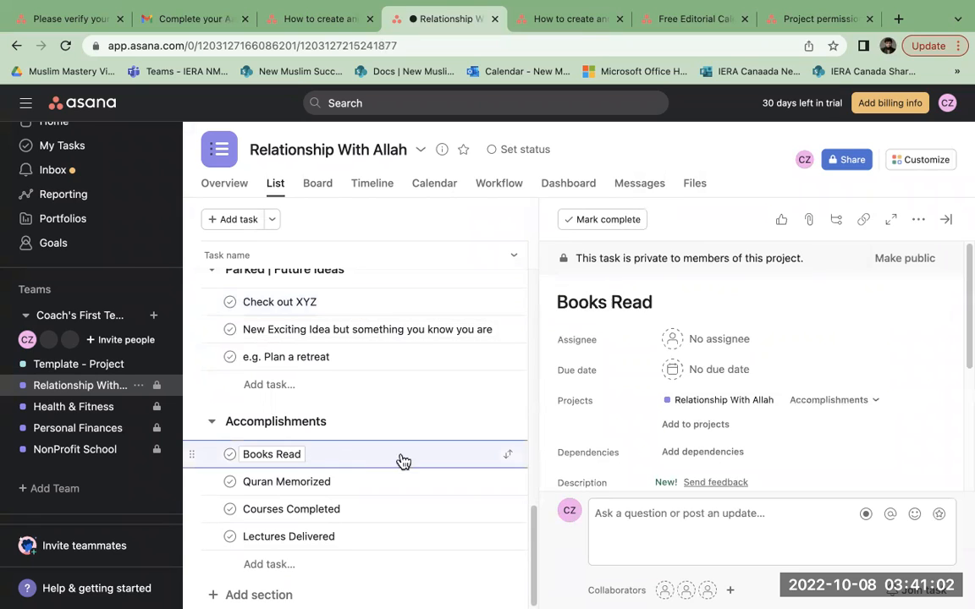
left_click(642, 510)
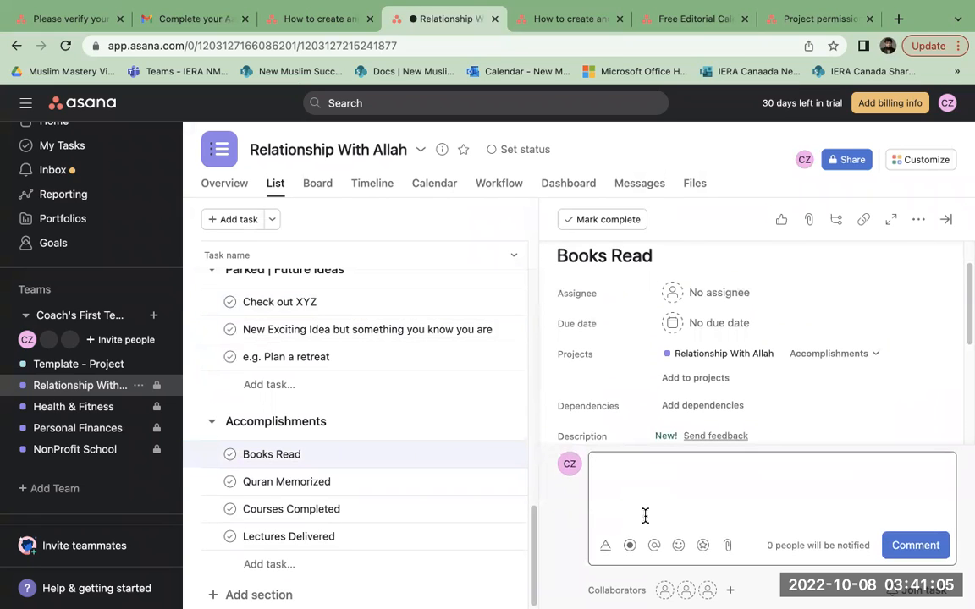
type("2022 - 2023")
key("ctrl+a")
key("ctrl+b")
key("Right")
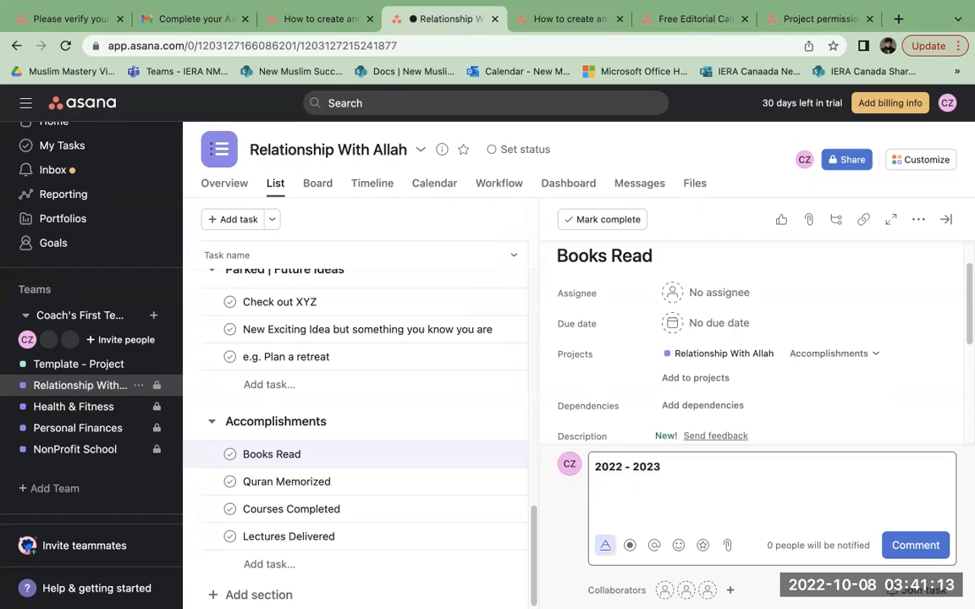
Add a "Completed" line with the bullets "book 1" and "audio book 2" below the heading and post the comment
type("Completed")
key("BackSpace")
key("BackSpace")
key("BackSpace")
key("BackSpace")
key("Up")
key("Return")
type("Completed • ")
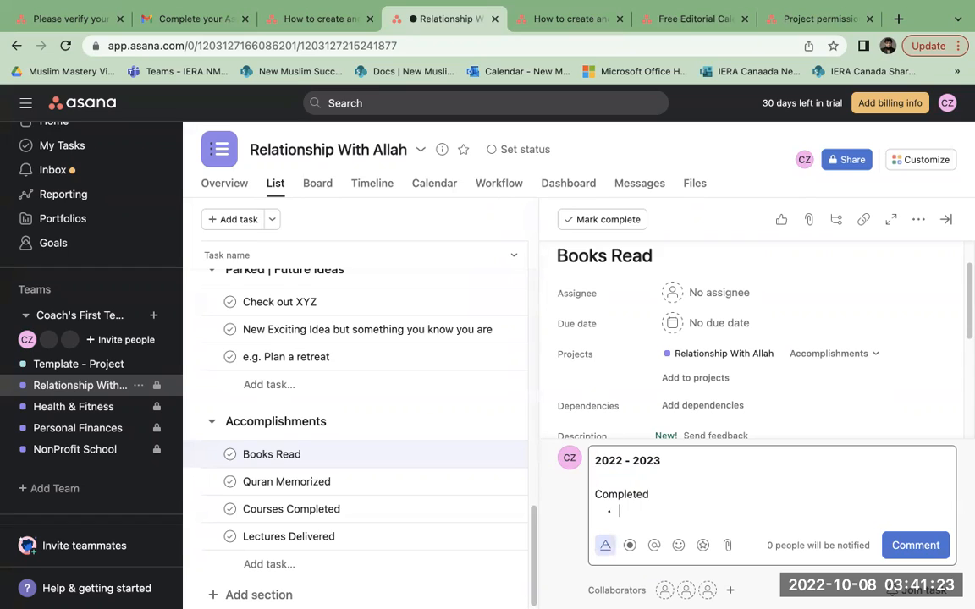
type("book 1")
key("Return")
type("audio book")
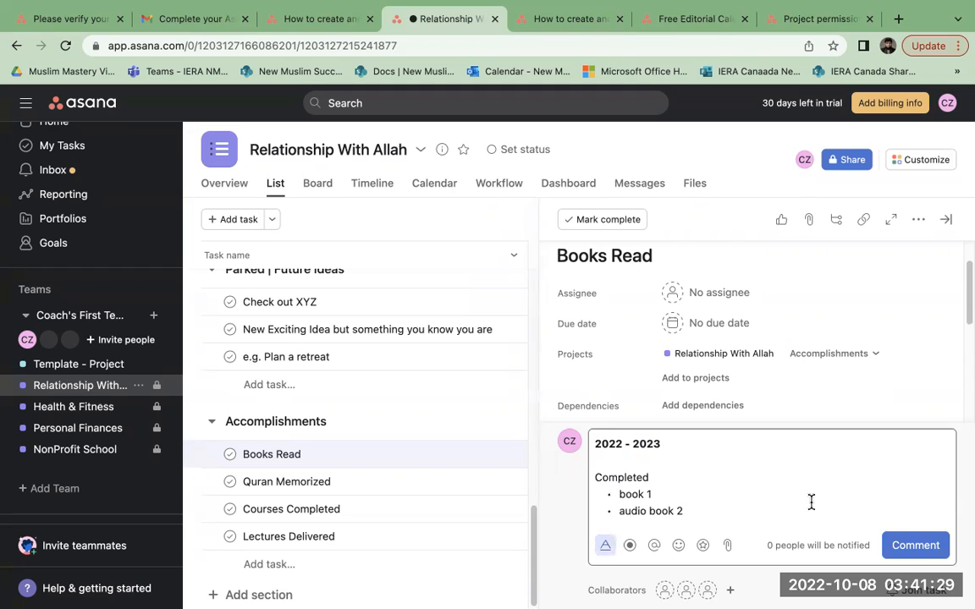
left_click(903, 547)
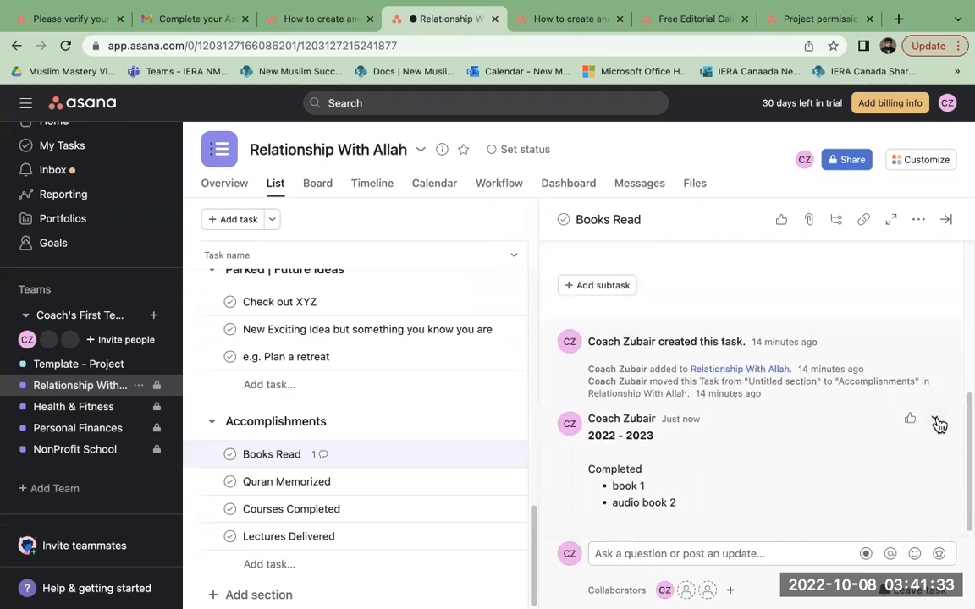
Edit the posted "Books Read" comment to add a third bullet, "book 3", and save the changes
left_click(936, 421)
left_click(939, 425)
scroll(939, 425, "up", 5)
left_click(911, 423)
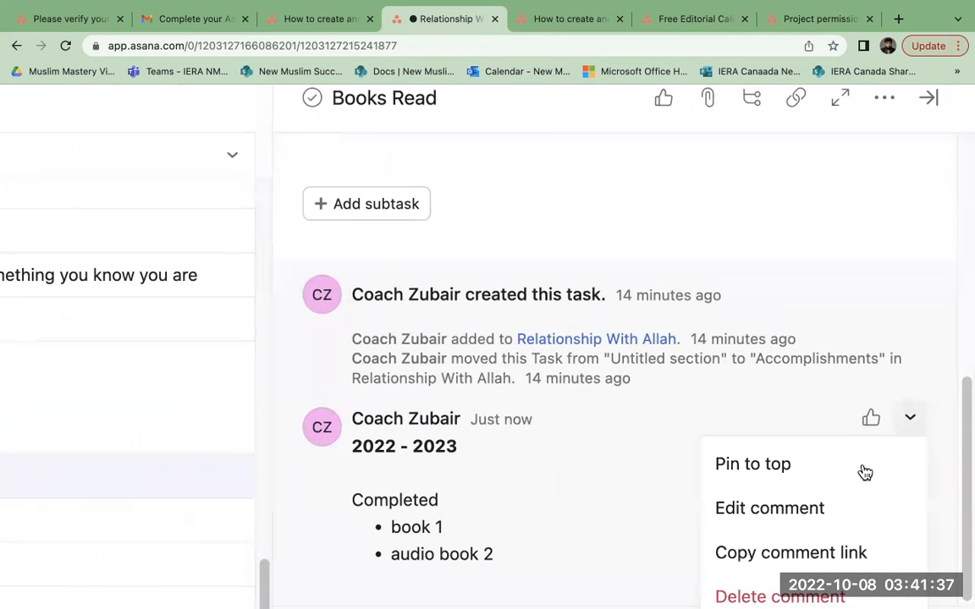
left_click(844, 506)
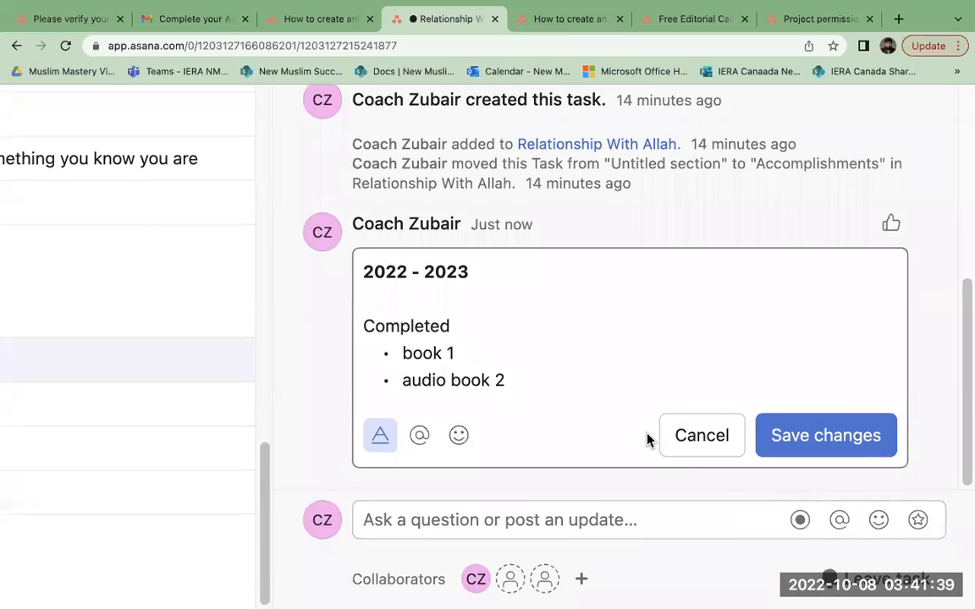
key("Return")
type("book 3")
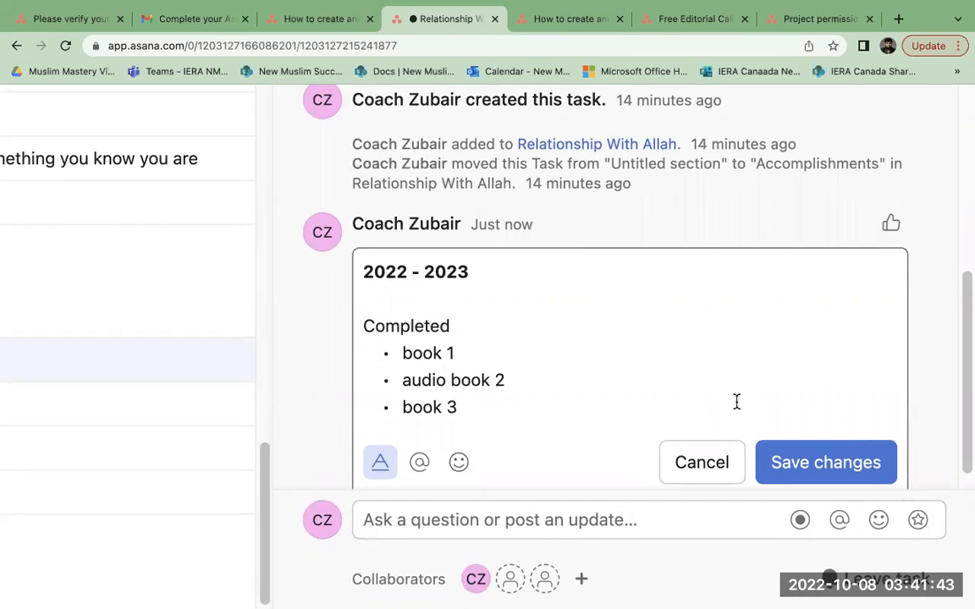
left_click(784, 461)
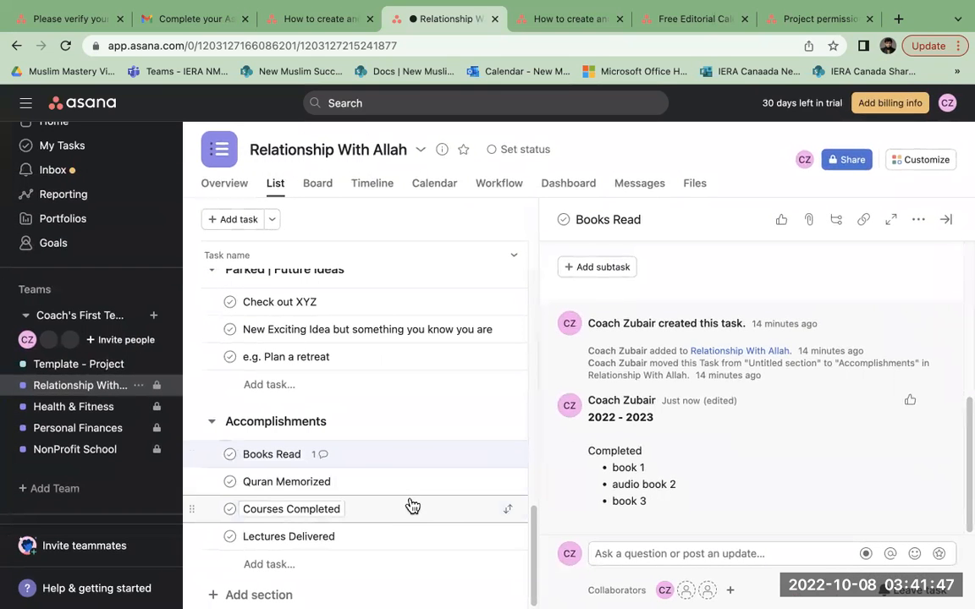
View the details of the "Quran Memorized", "Courses Completed" and "Lectures Delivered" tasks under Accomplishments
left_click(403, 487)
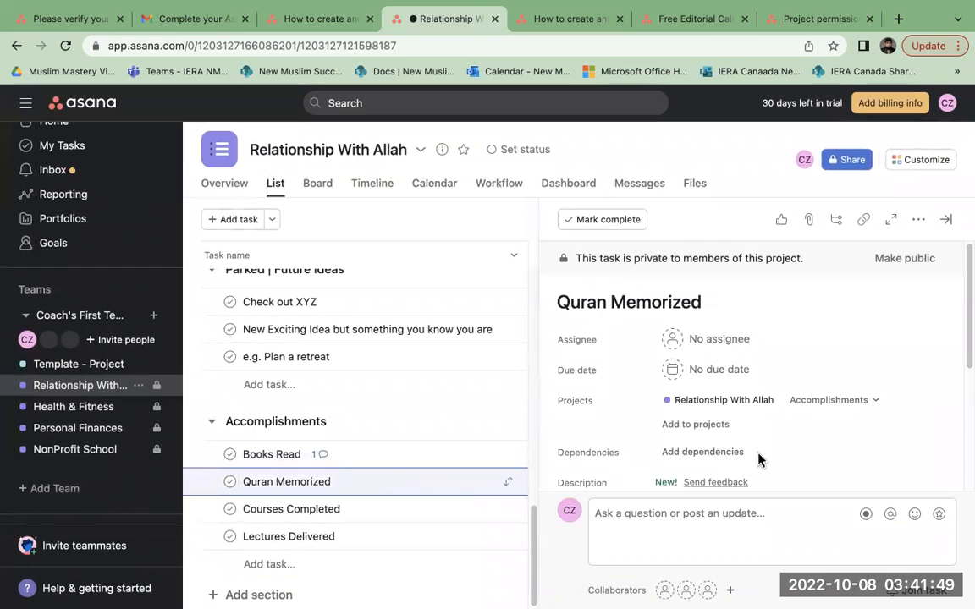
scroll(760, 459, "down", 3)
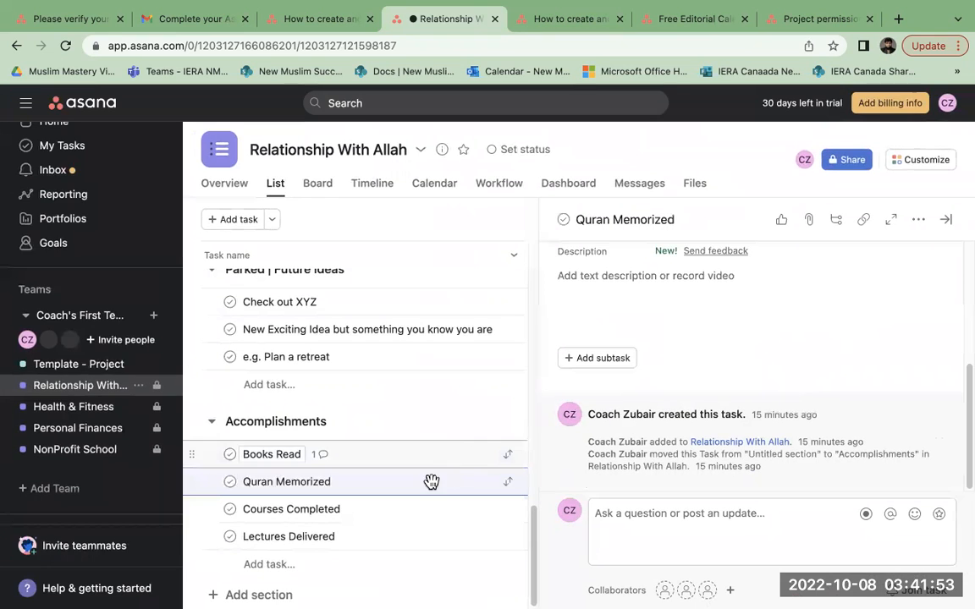
left_click(424, 516)
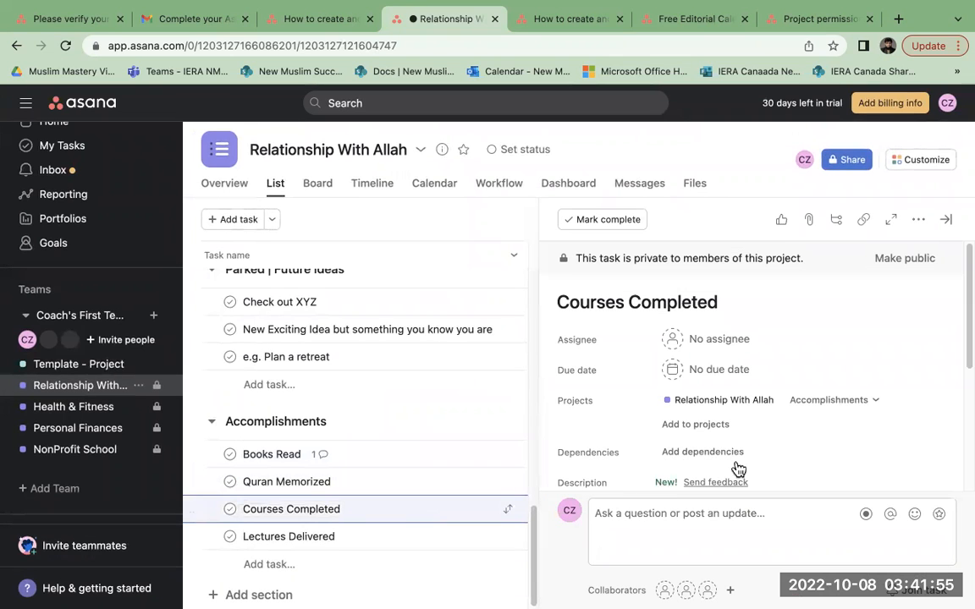
scroll(729, 424, "down", 3)
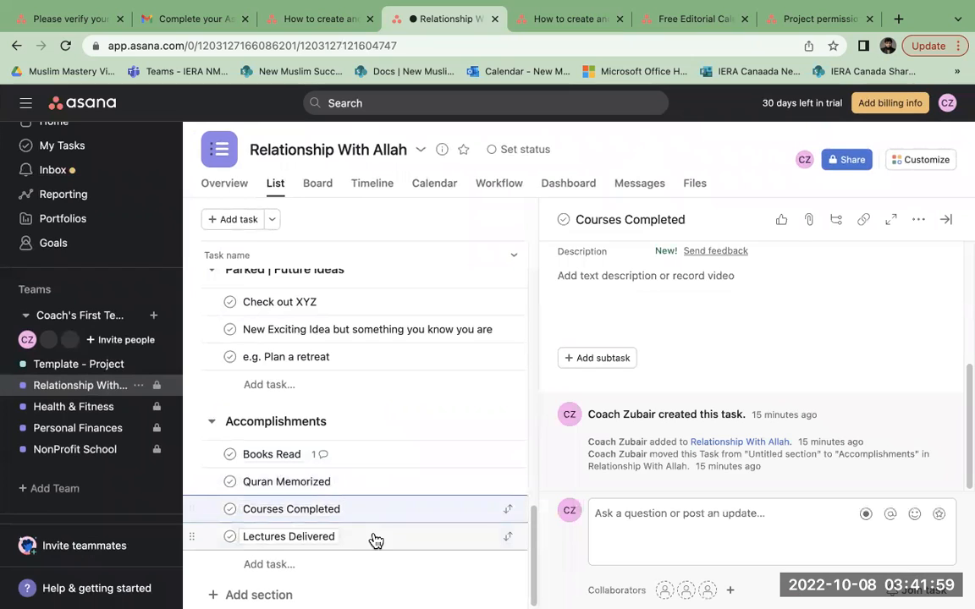
left_click(375, 539)
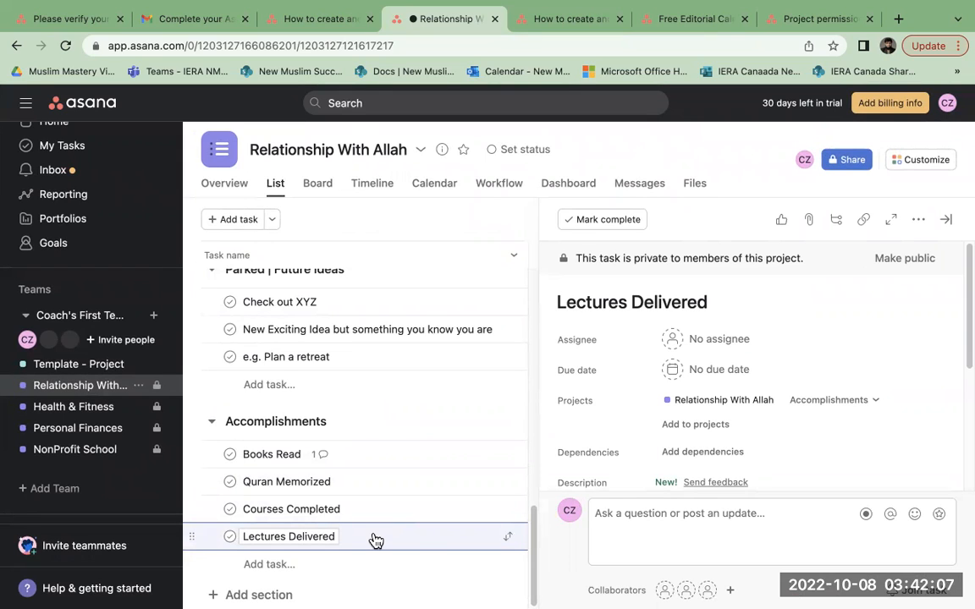
Assign the "Reading .." task in Active | Doing to the account owner and set its due date to October 11, 2022
scroll(376, 540, "up", 5)
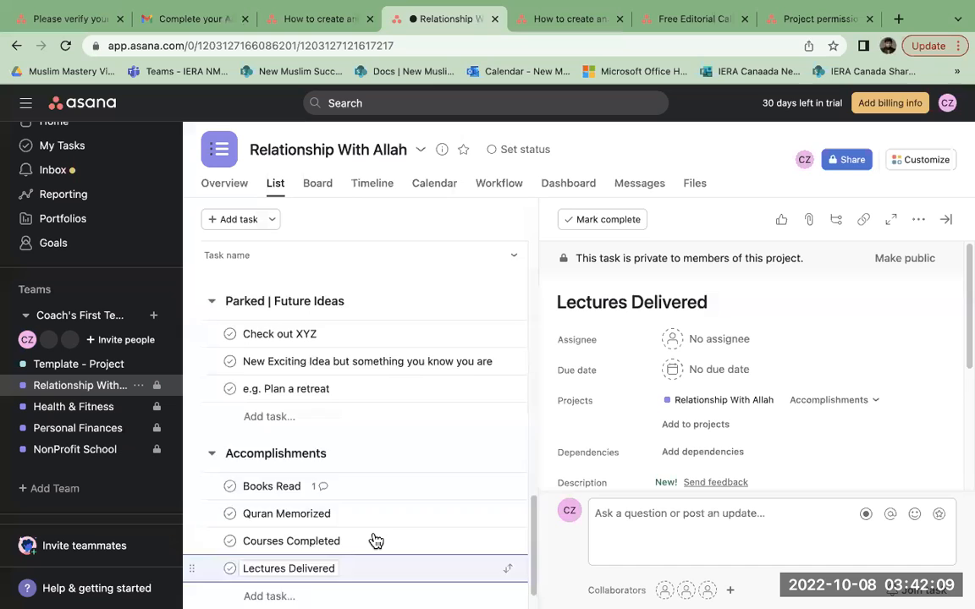
scroll(376, 540, "up", 3)
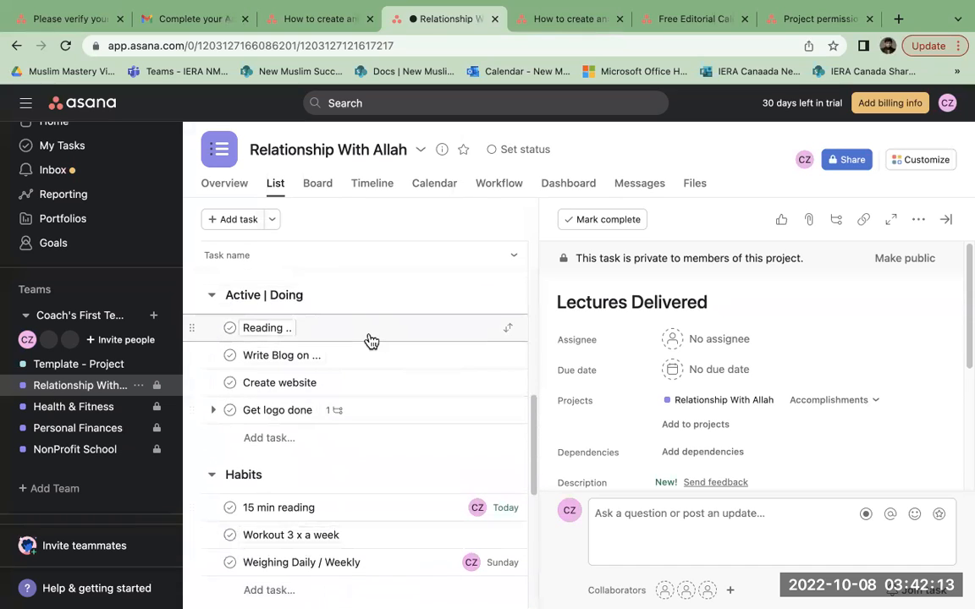
left_click(371, 339)
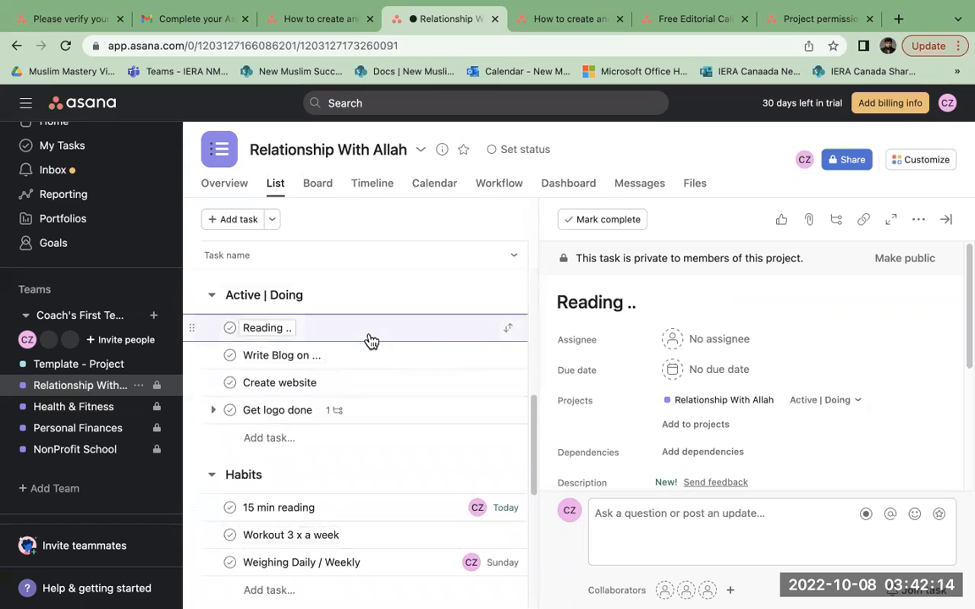
left_click(732, 345)
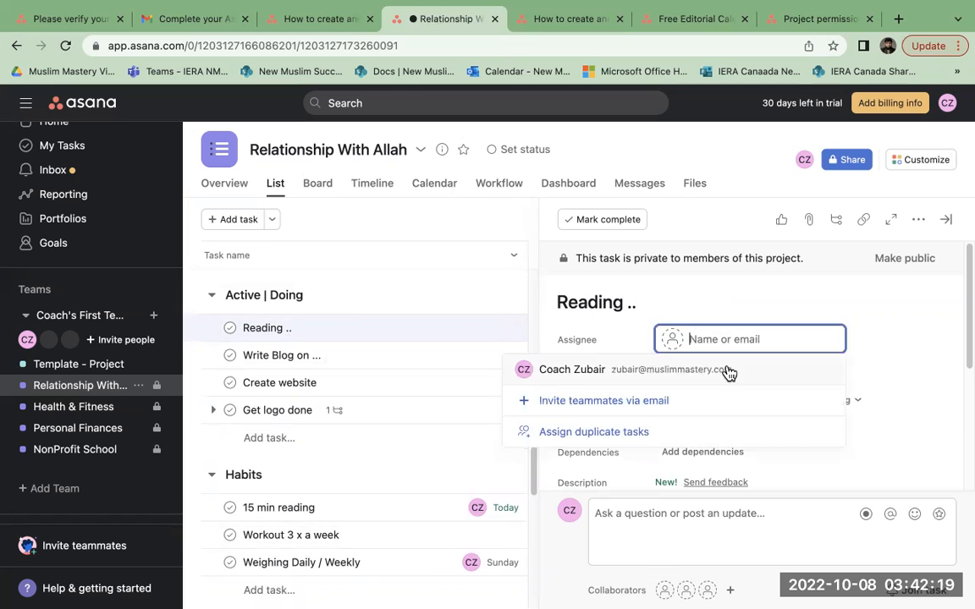
left_click(728, 373)
left_click(734, 373)
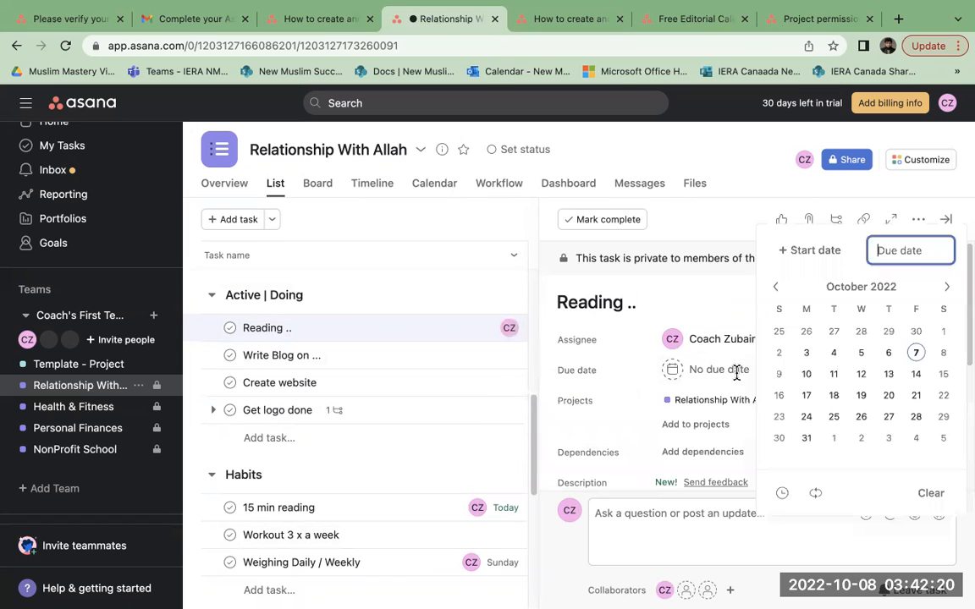
left_click(830, 376)
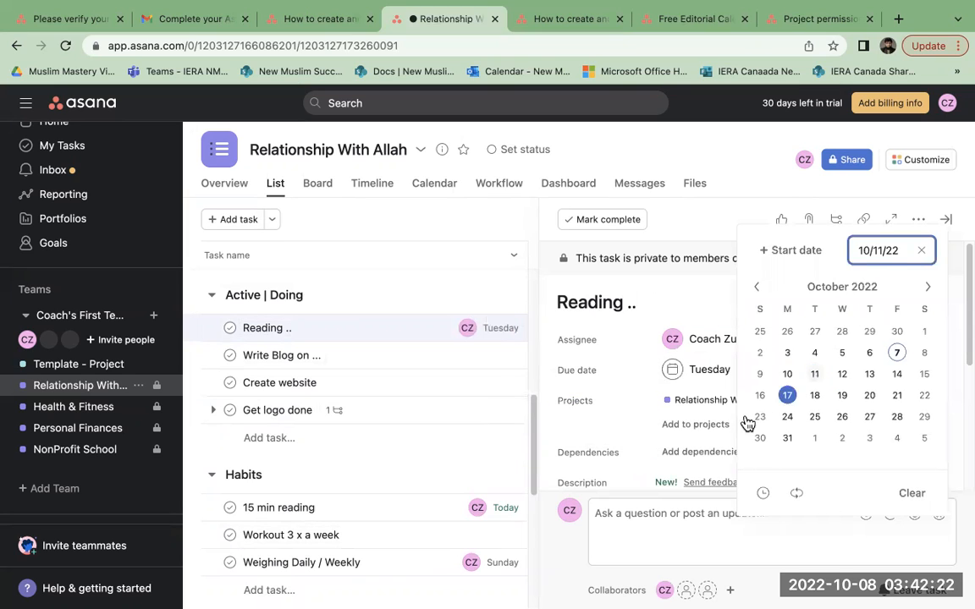
left_click(618, 375)
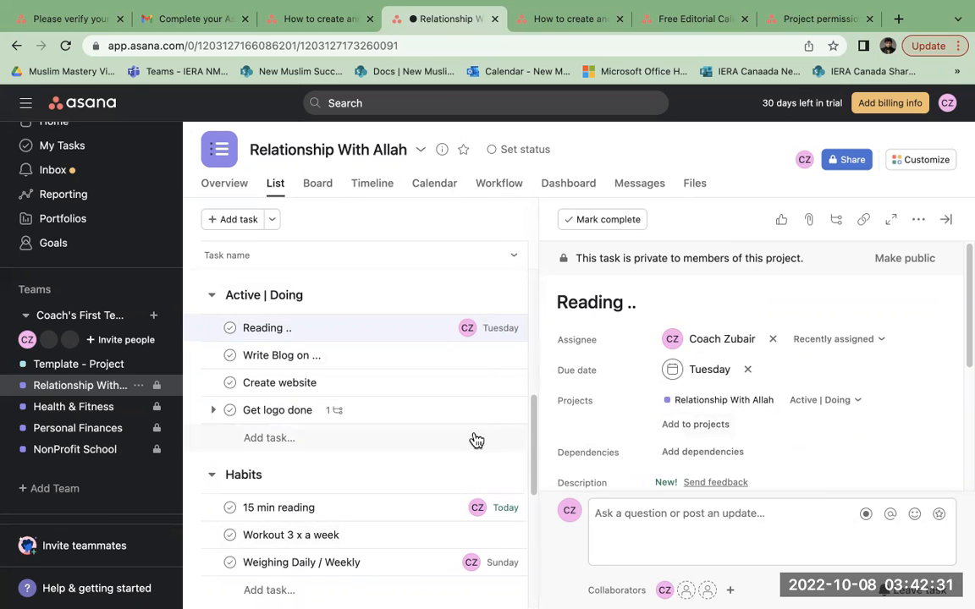
scroll(475, 435, "down", 5)
scroll(475, 433, "up", 8)
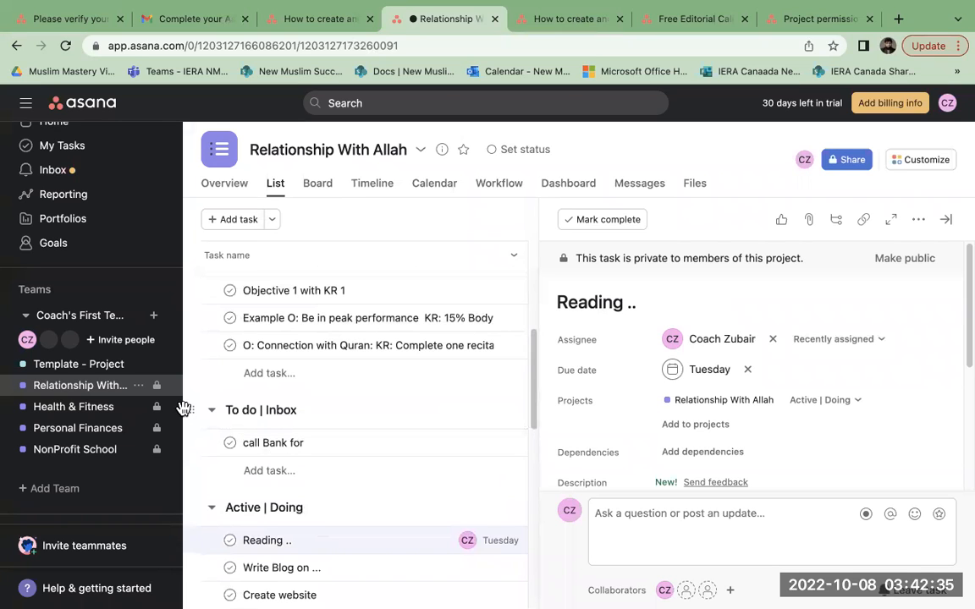
scroll(346, 407, "down", 7)
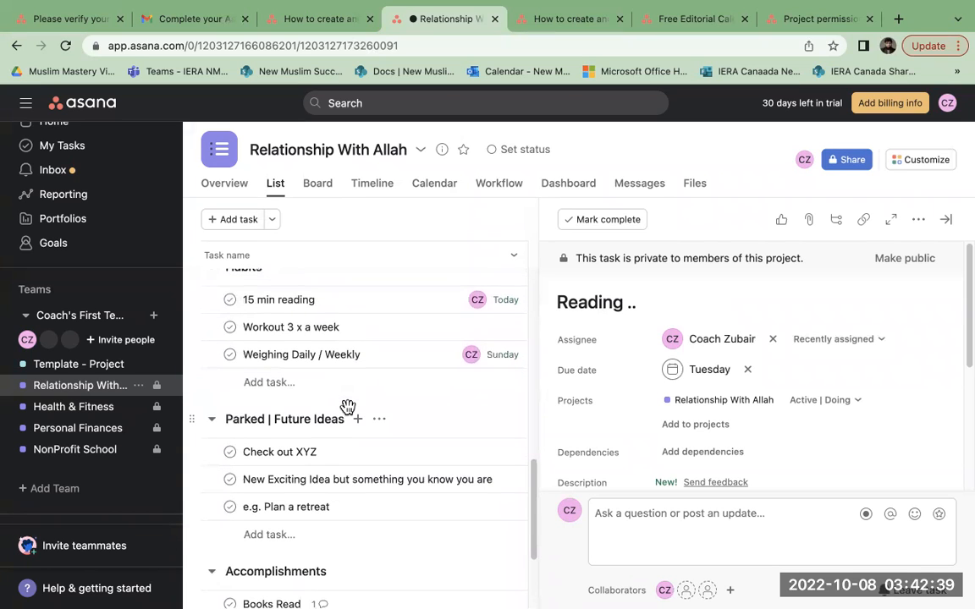
Assign the "Create website" task in Active | Doing to the account owner and set its due date to October 6, 2022
scroll(346, 407, "up", 10)
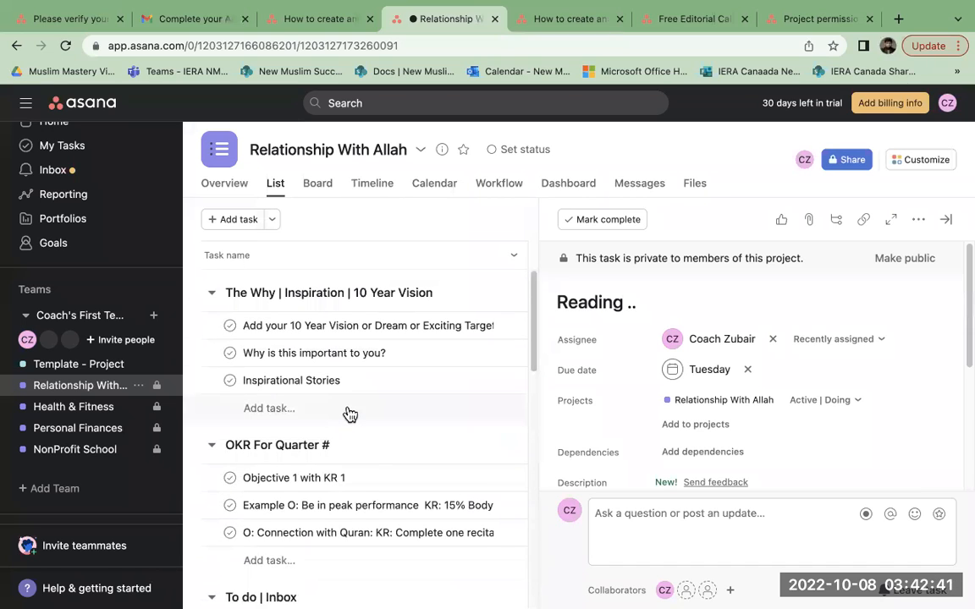
scroll(333, 423, "down", 5)
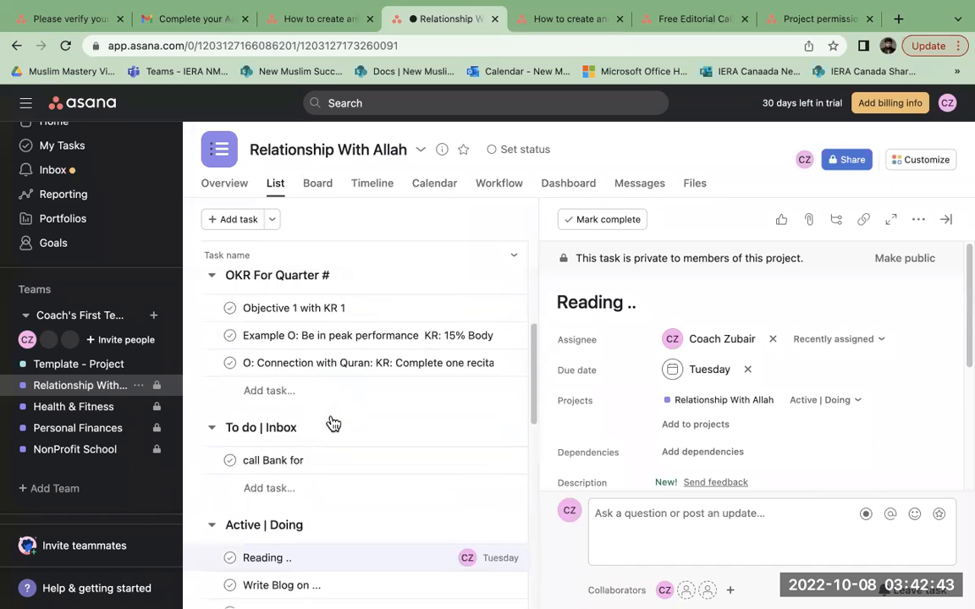
scroll(331, 414, "down", 4)
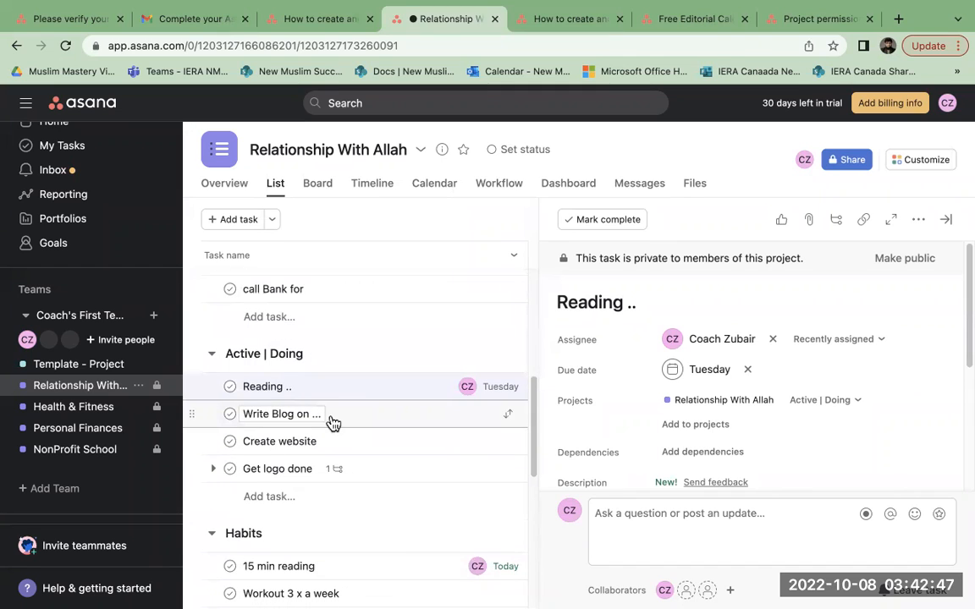
left_click(369, 442)
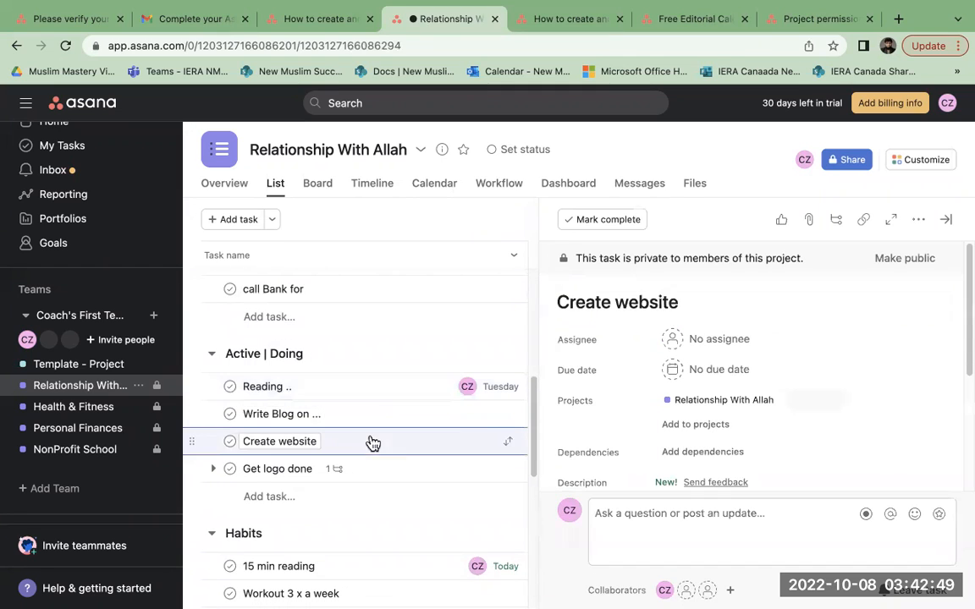
left_click(705, 340)
left_click(708, 371)
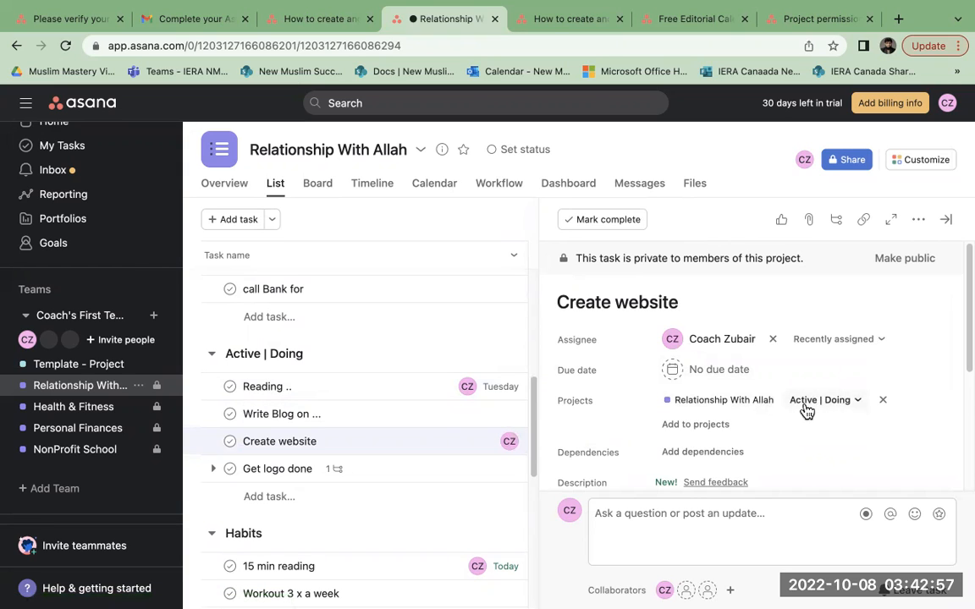
left_click(726, 370)
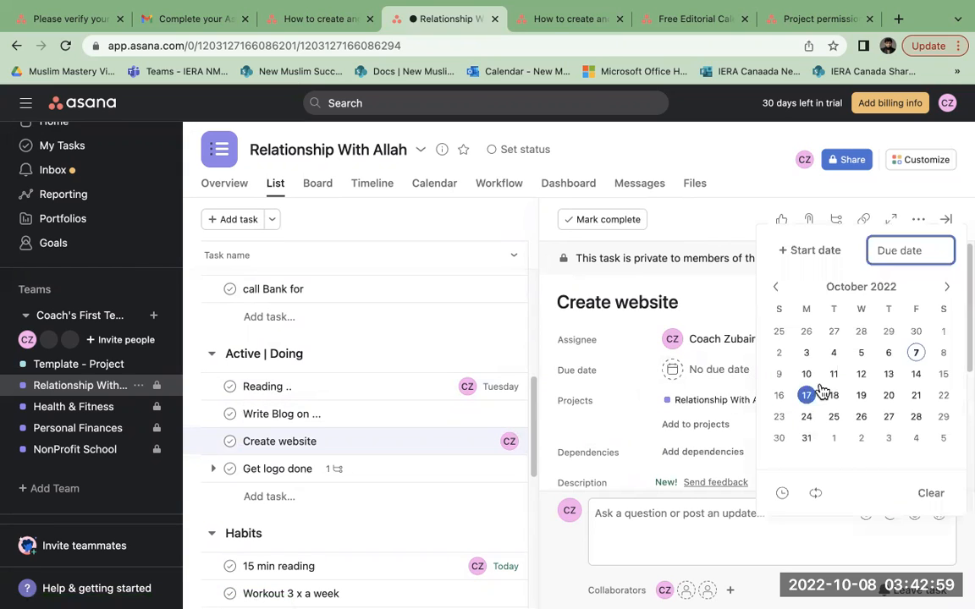
left_click(890, 356)
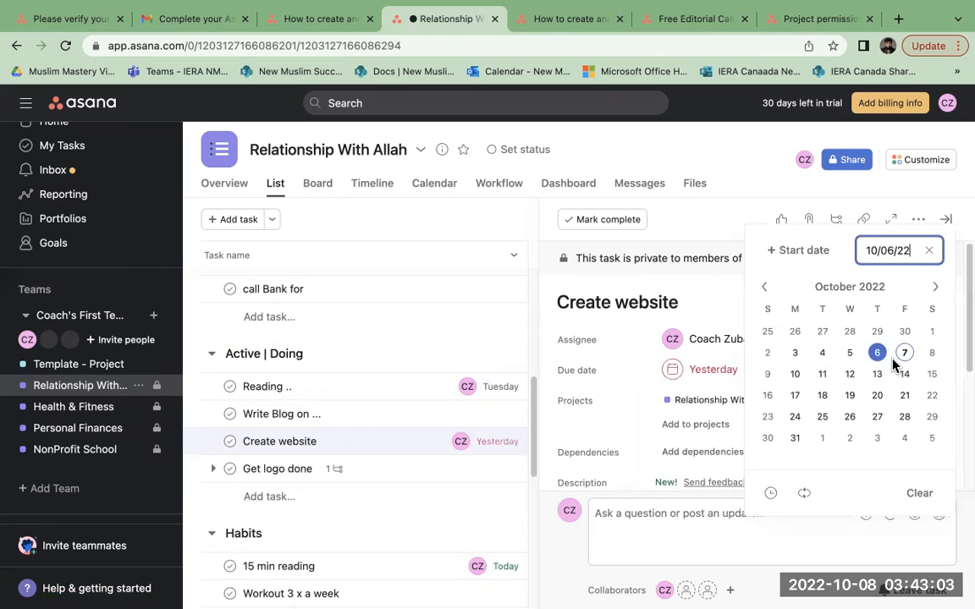
left_click(620, 368)
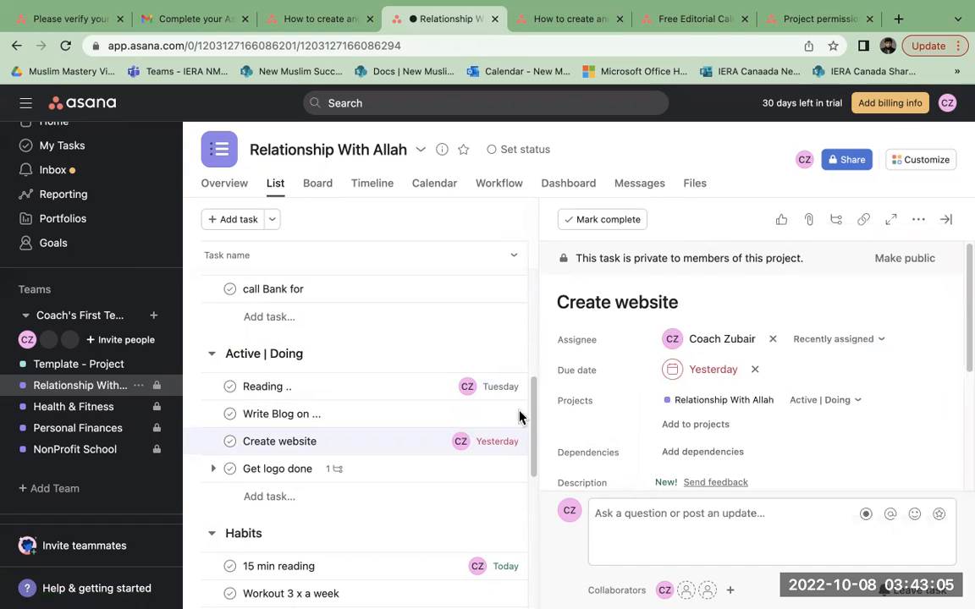
Set the due date of the "Write Blog on ..." task to October 8, 2022 and assign it to the account owner
left_click(464, 423)
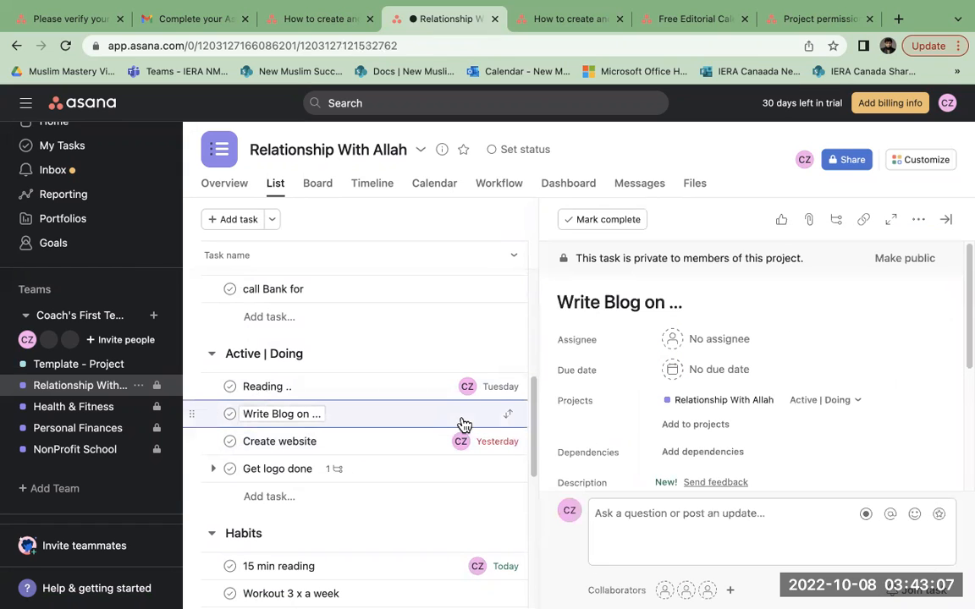
left_click(742, 374)
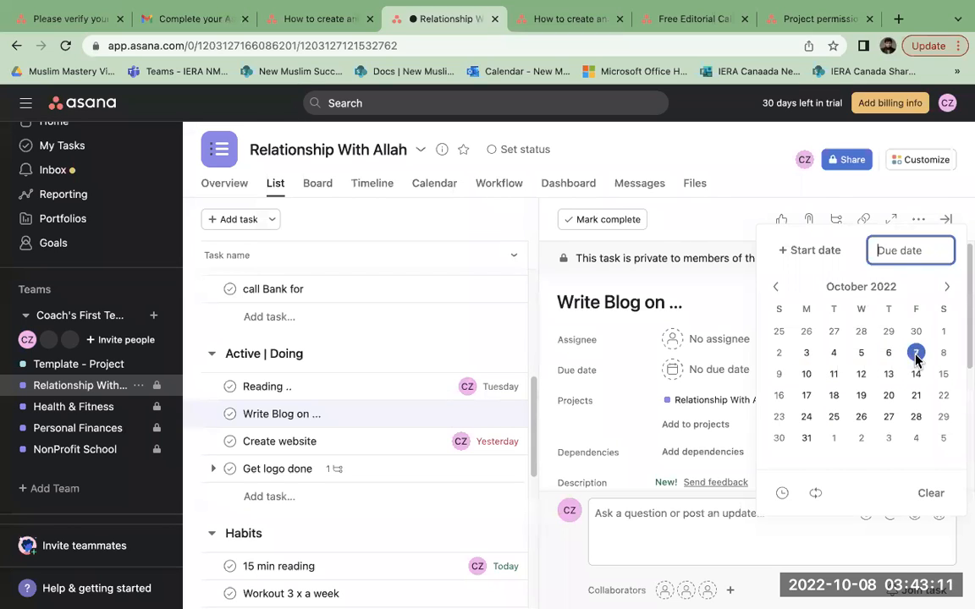
left_click(943, 354)
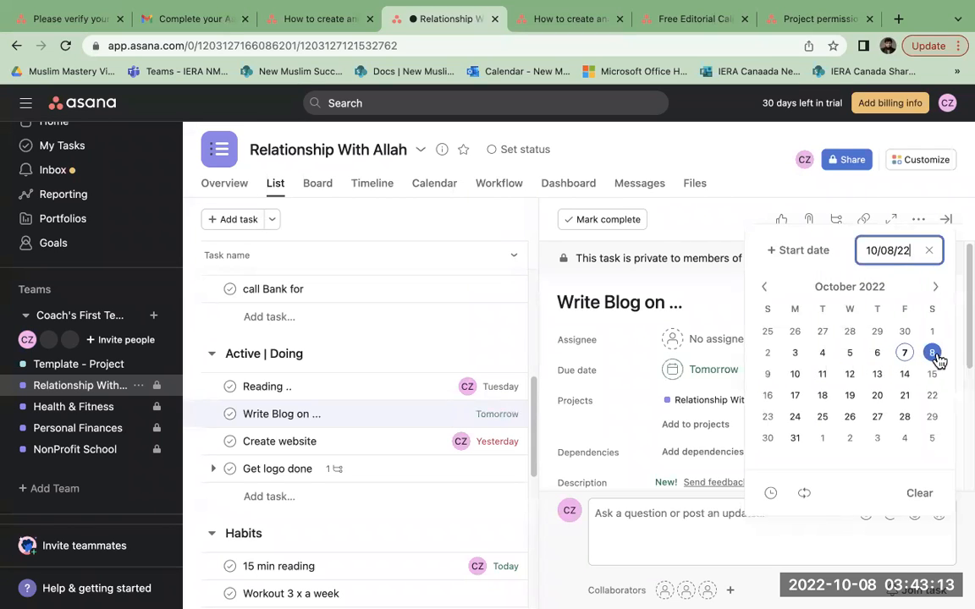
left_click(615, 330)
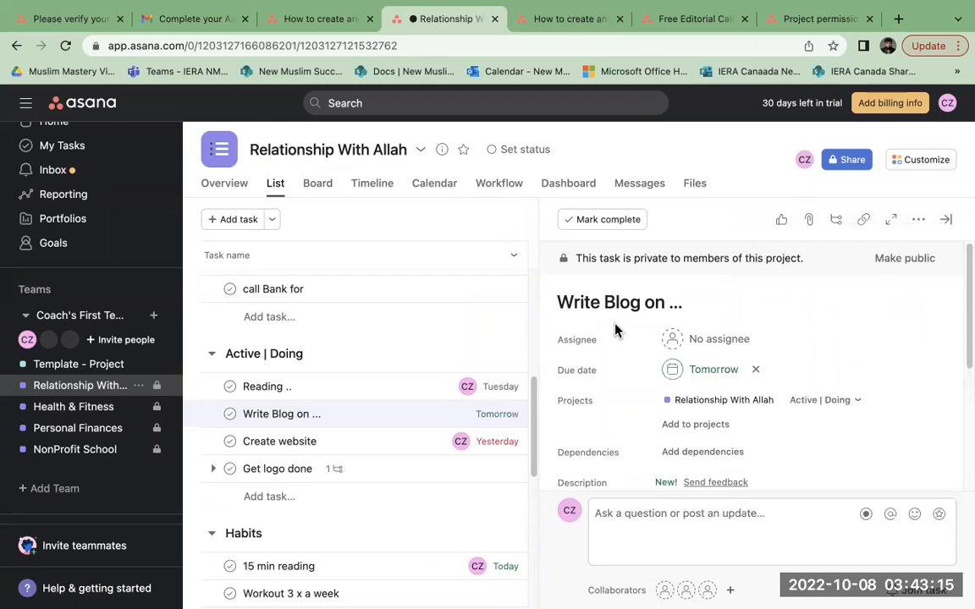
left_click(707, 345)
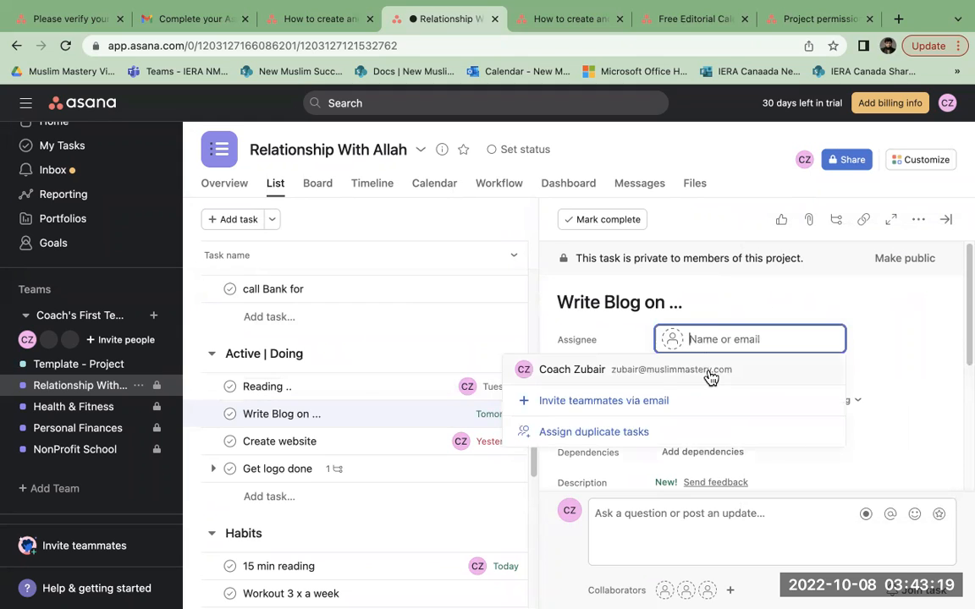
left_click(711, 372)
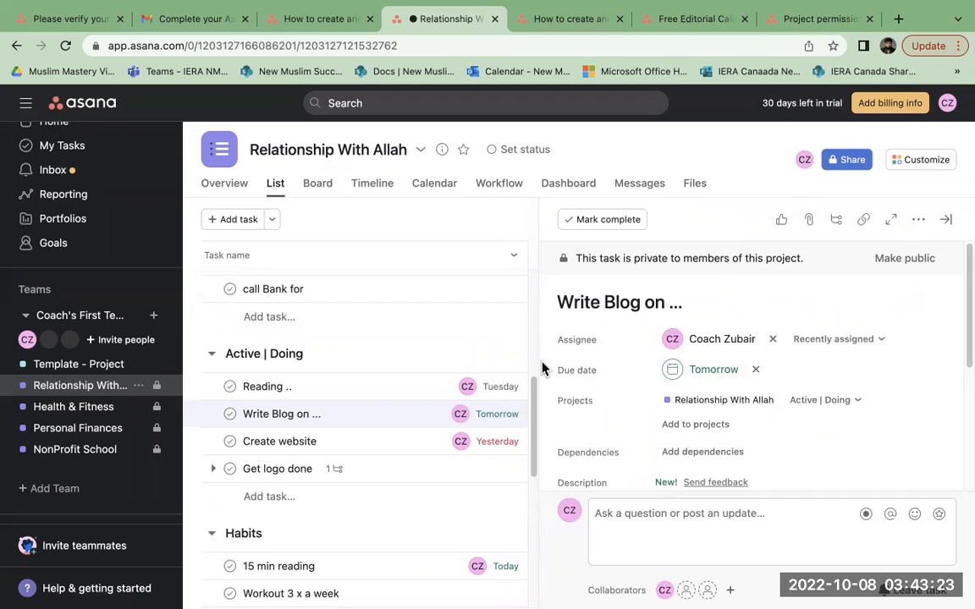
Open the Health & Fitness project, look through its sections and view the details of its "Write Blog on ..." task
scroll(414, 424, "down", 10)
scroll(415, 419, "up", 12)
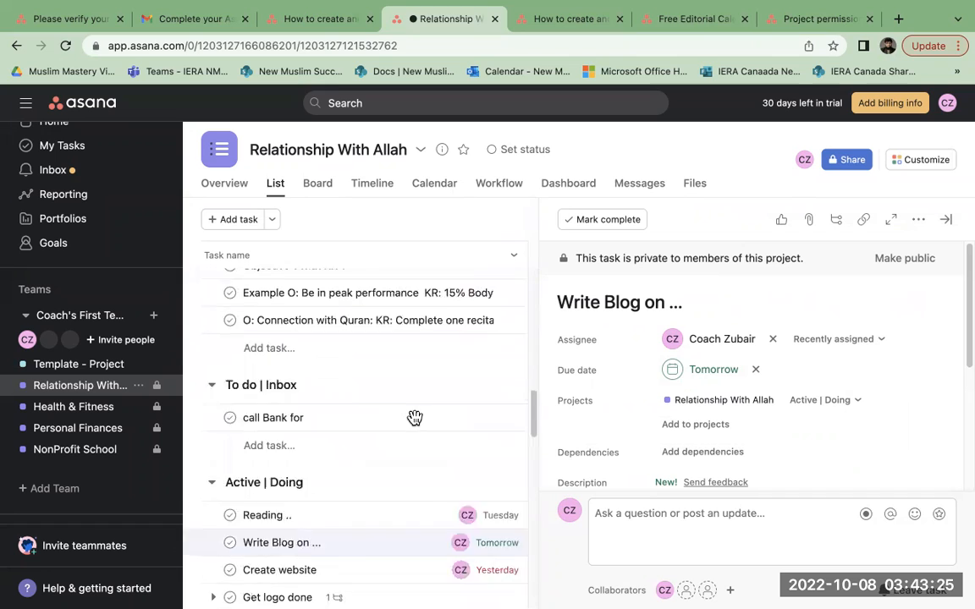
scroll(414, 419, "up", 3)
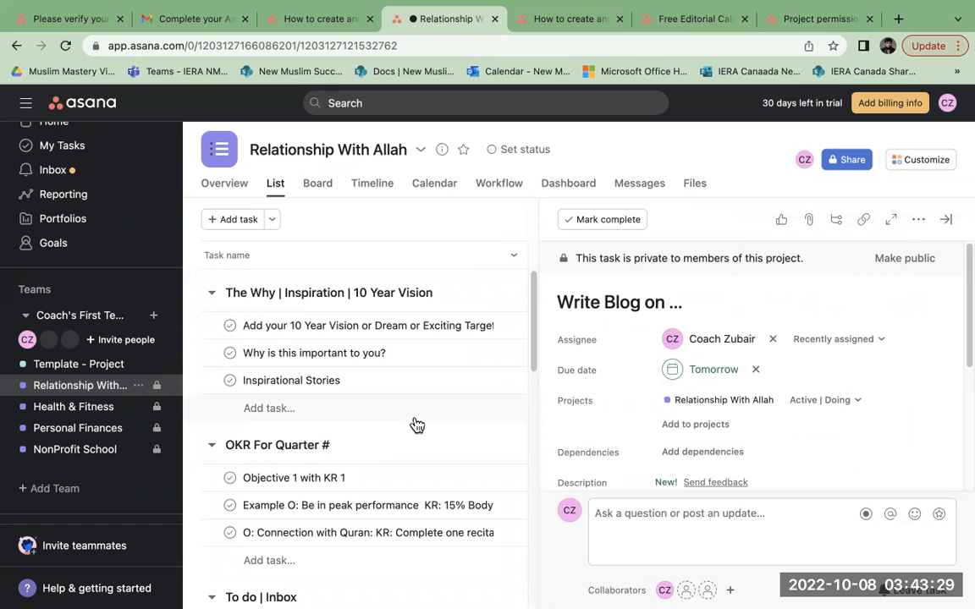
left_click(73, 406)
scroll(362, 449, "down", 5)
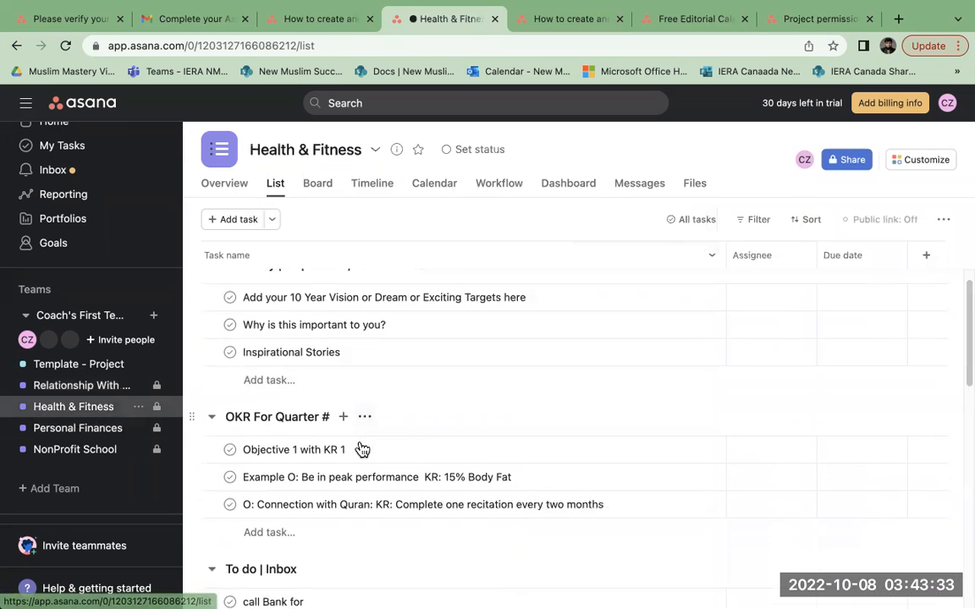
scroll(400, 449, "down", 1)
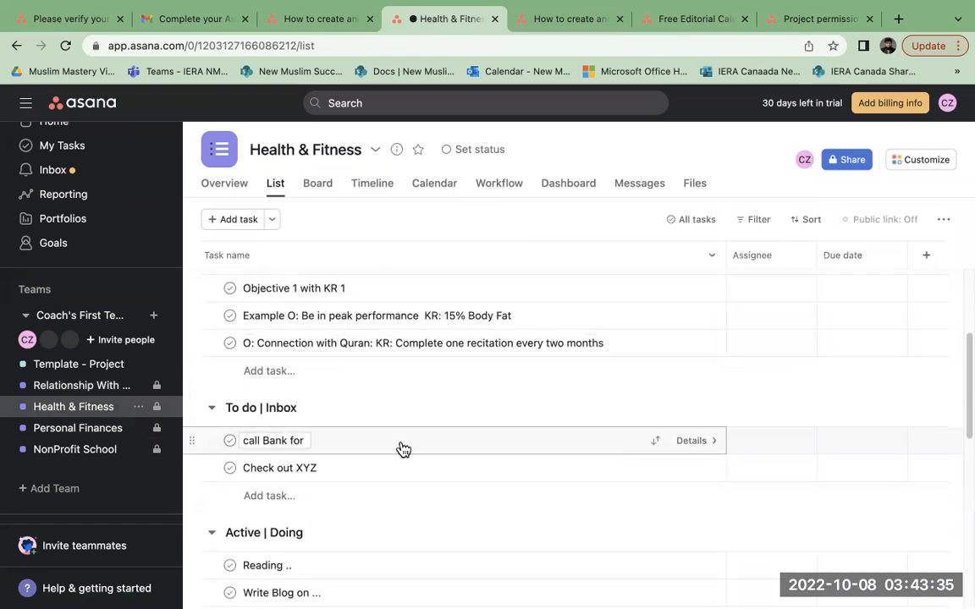
scroll(400, 472, "down", 2)
scroll(402, 473, "down", 1)
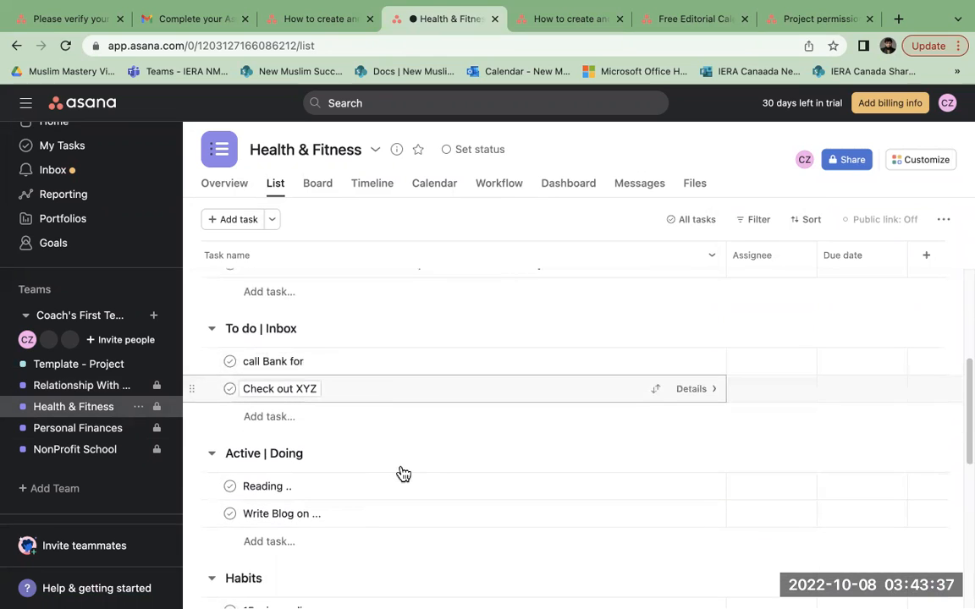
left_click(398, 514)
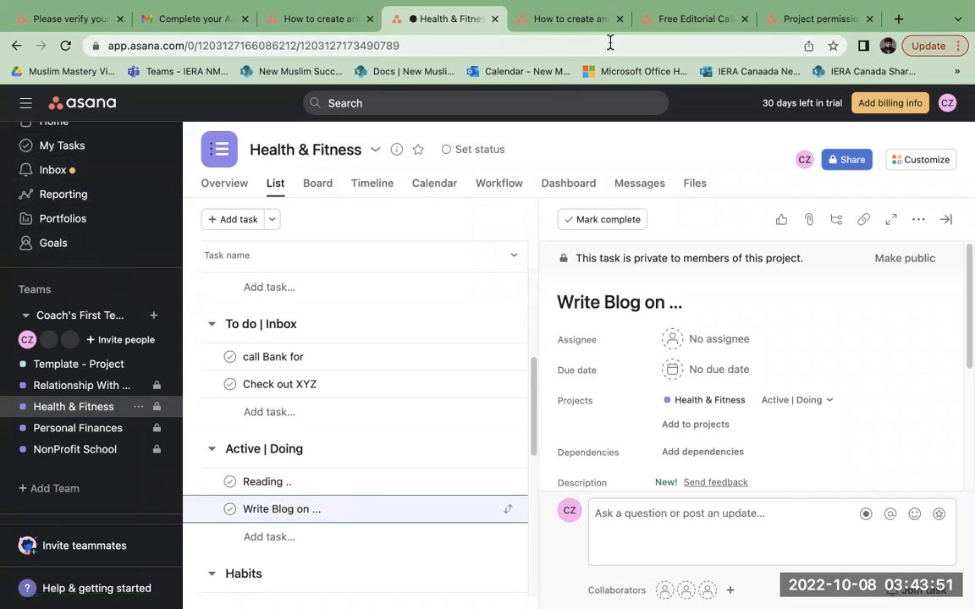
mouse_move(557, 14)
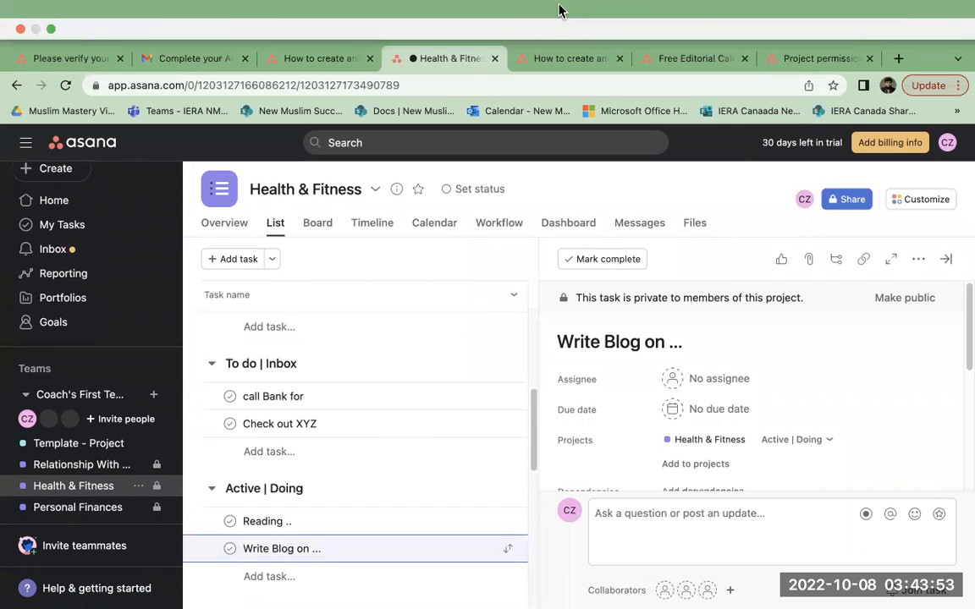